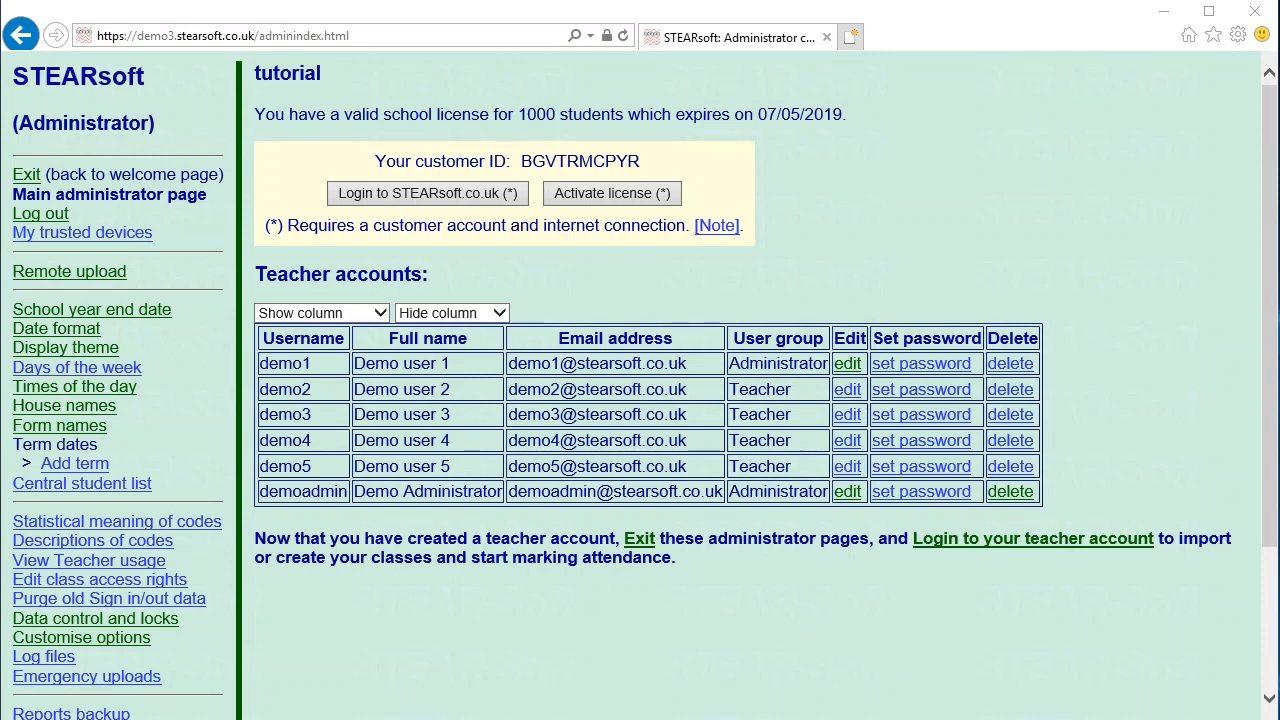
- Switch to the Excel student spreadsheet, review the entries in its House column, and open the administrator's House names page to compare
key(alt+Tab)
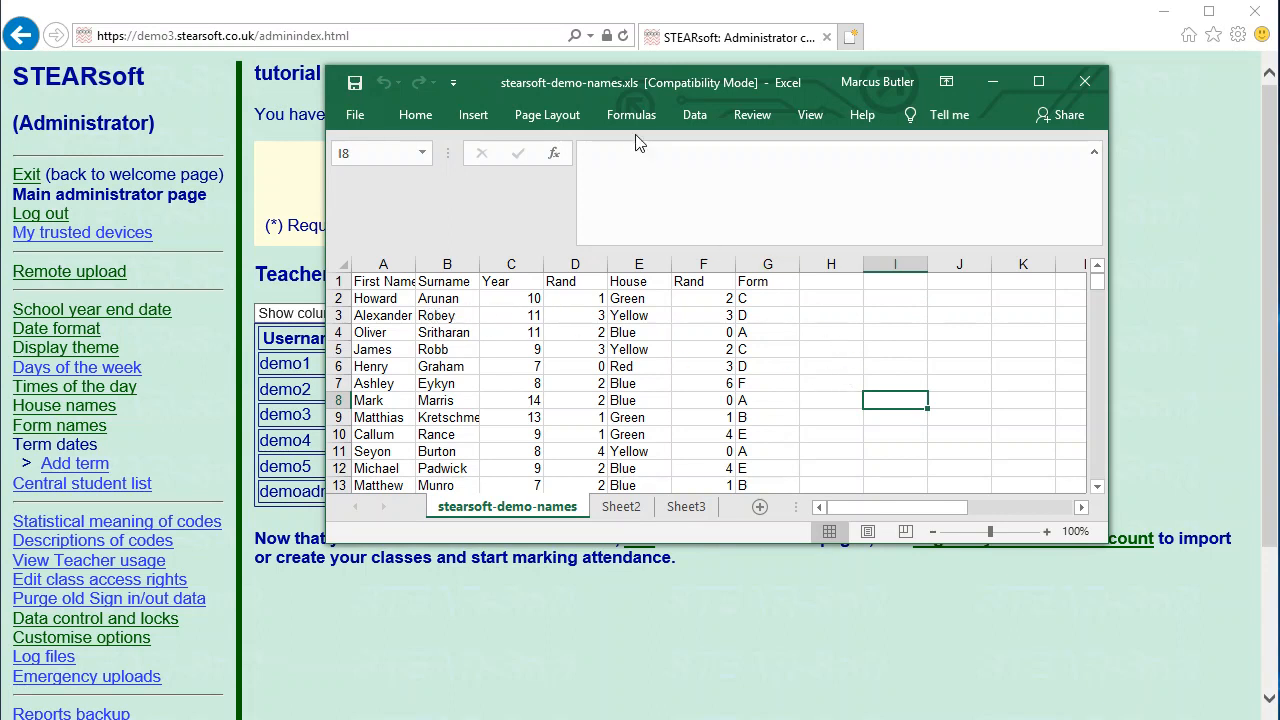
drag(721, 83, 731, 83)
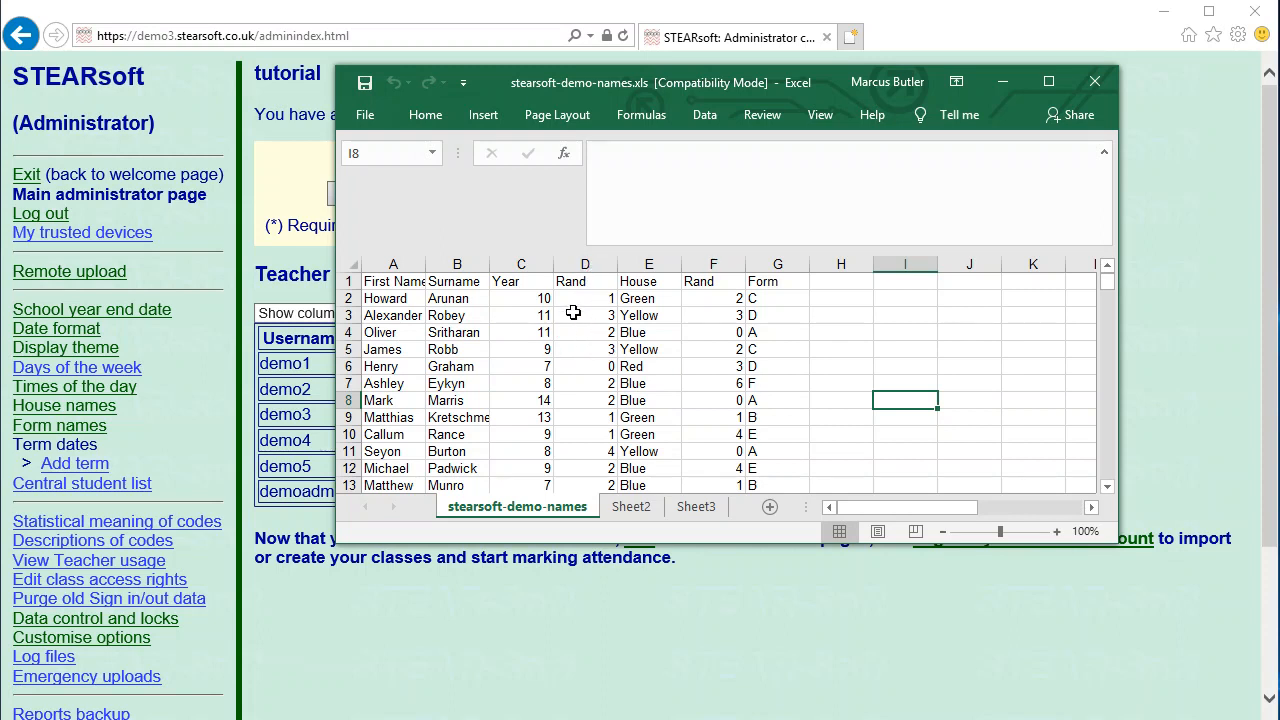
drag(638, 297, 655, 455)
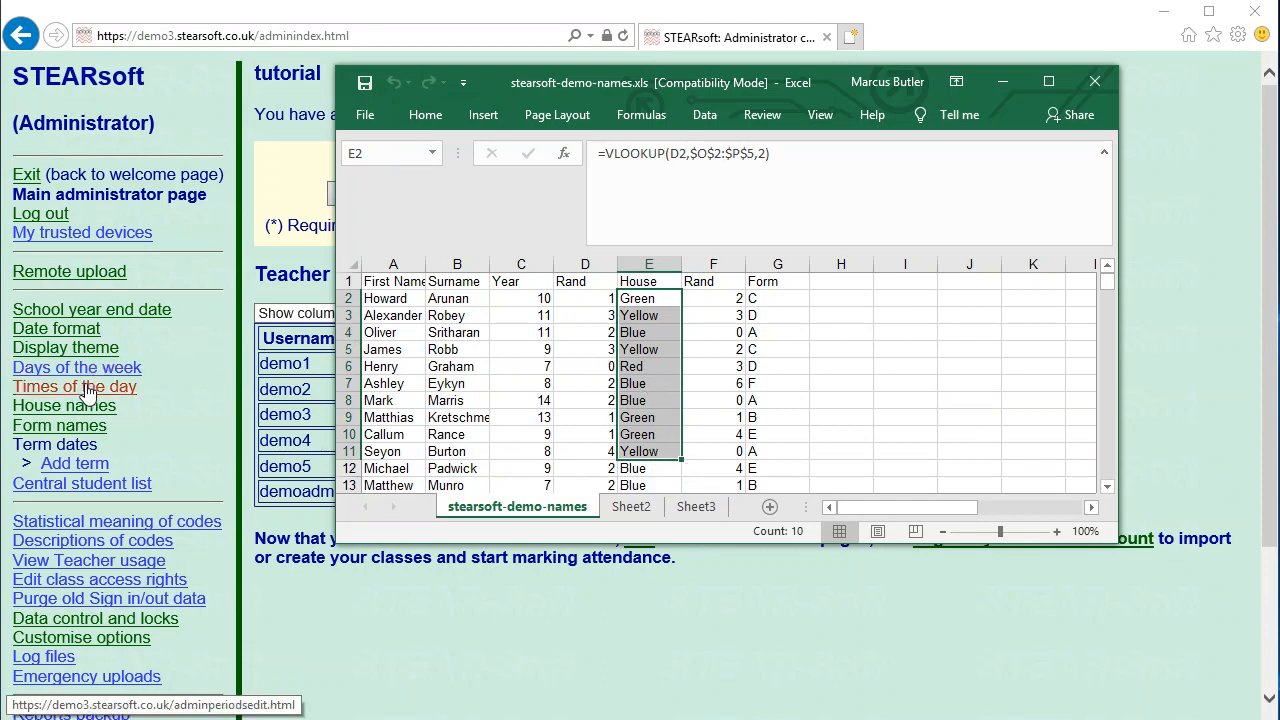
click(200, 418)
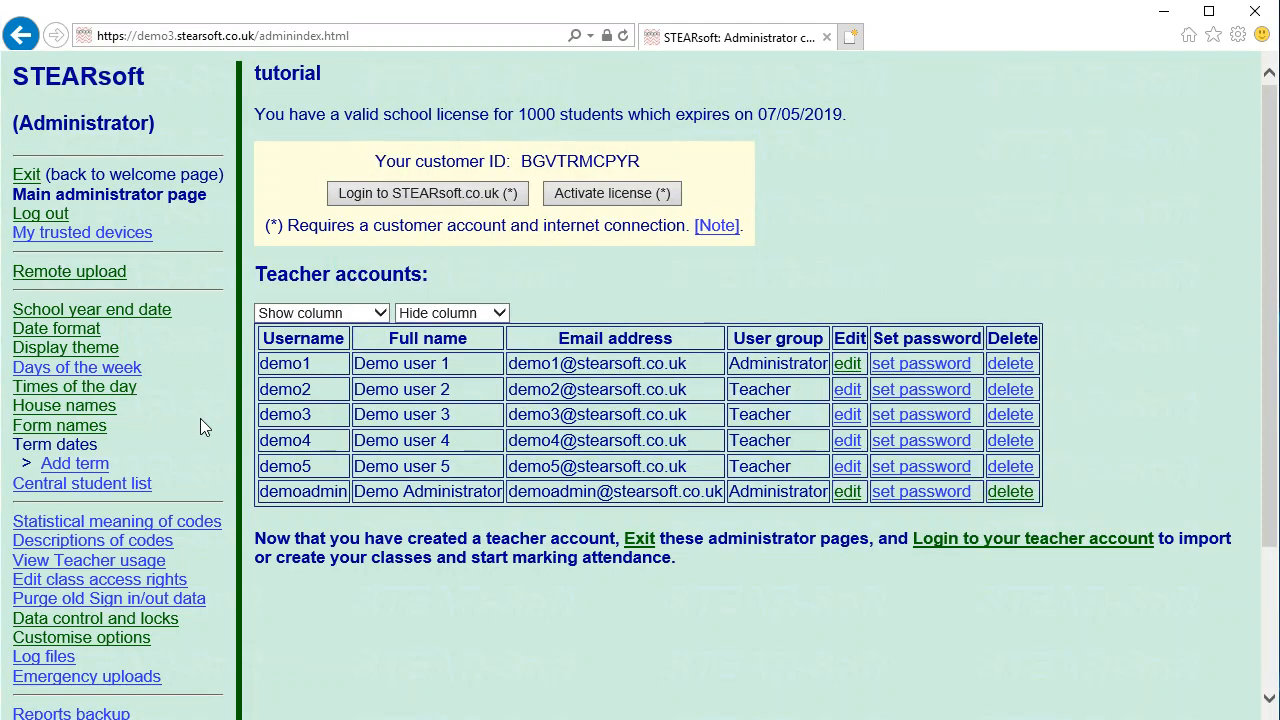
click(85, 405)
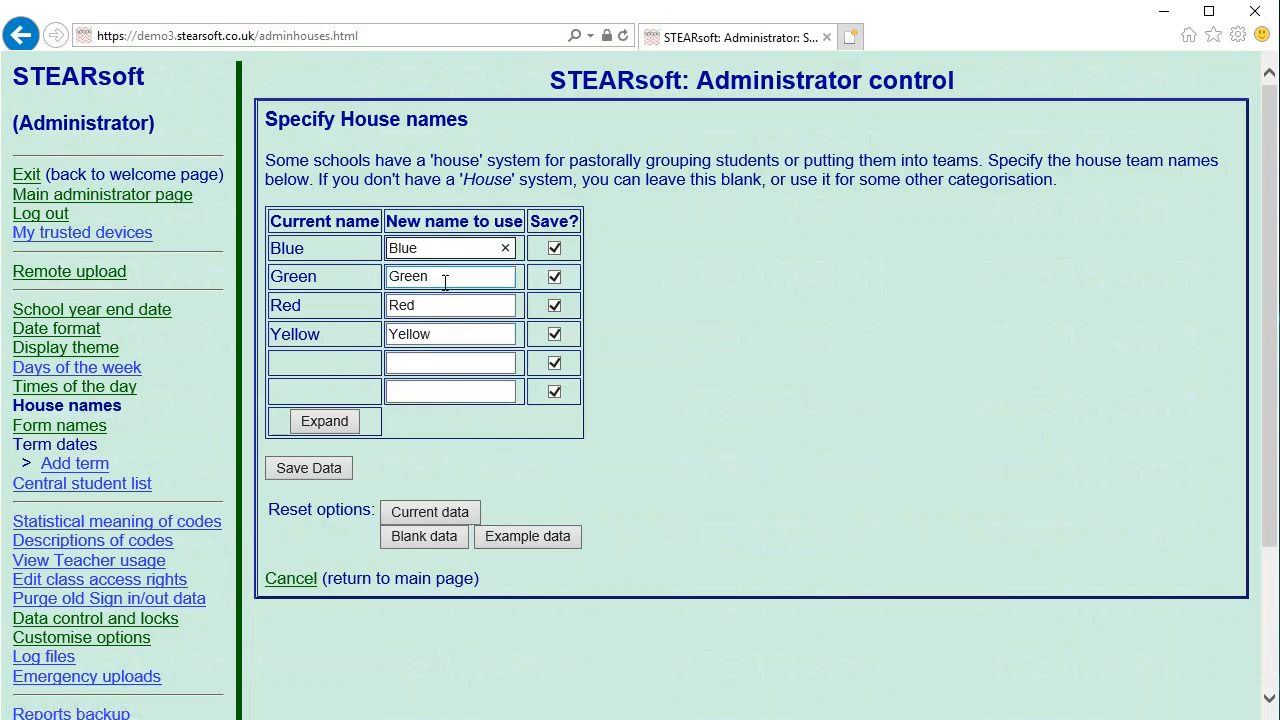
- Switch to the Excel student spreadsheet, review the entries in its Form column, and return to the administrator pages in the browser
key(alt+Tab)
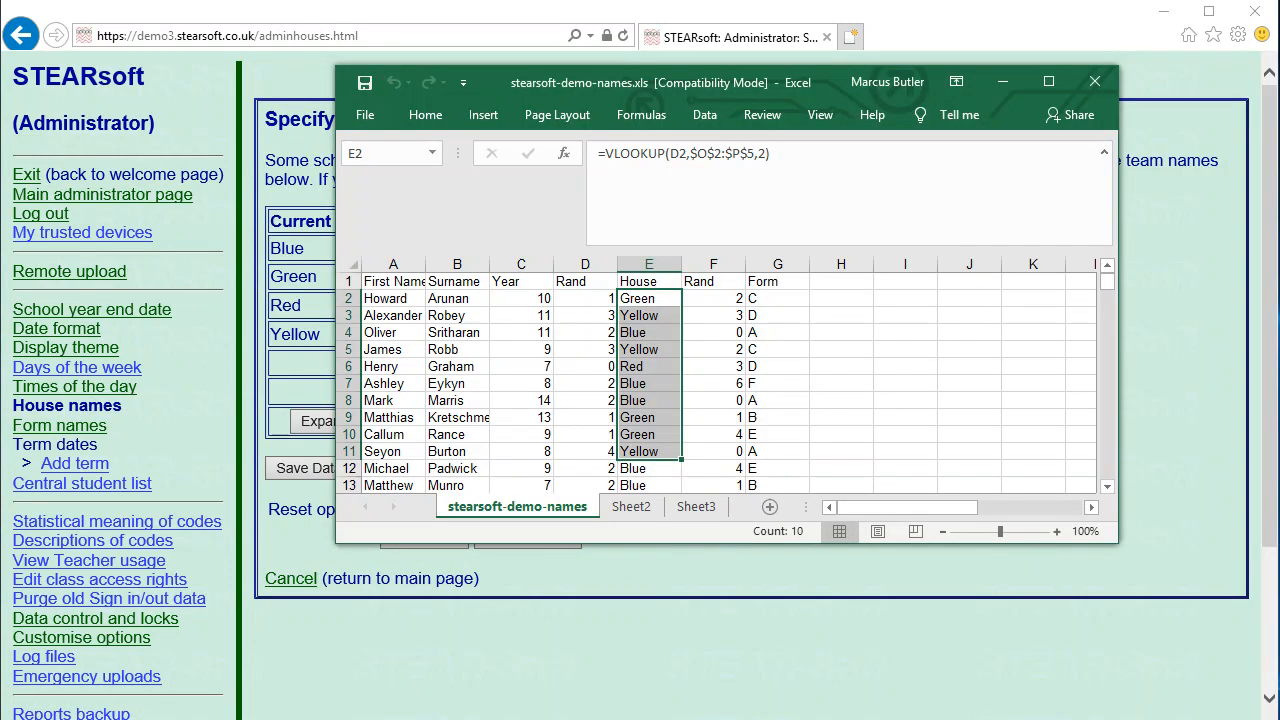
drag(774, 298, 789, 468)
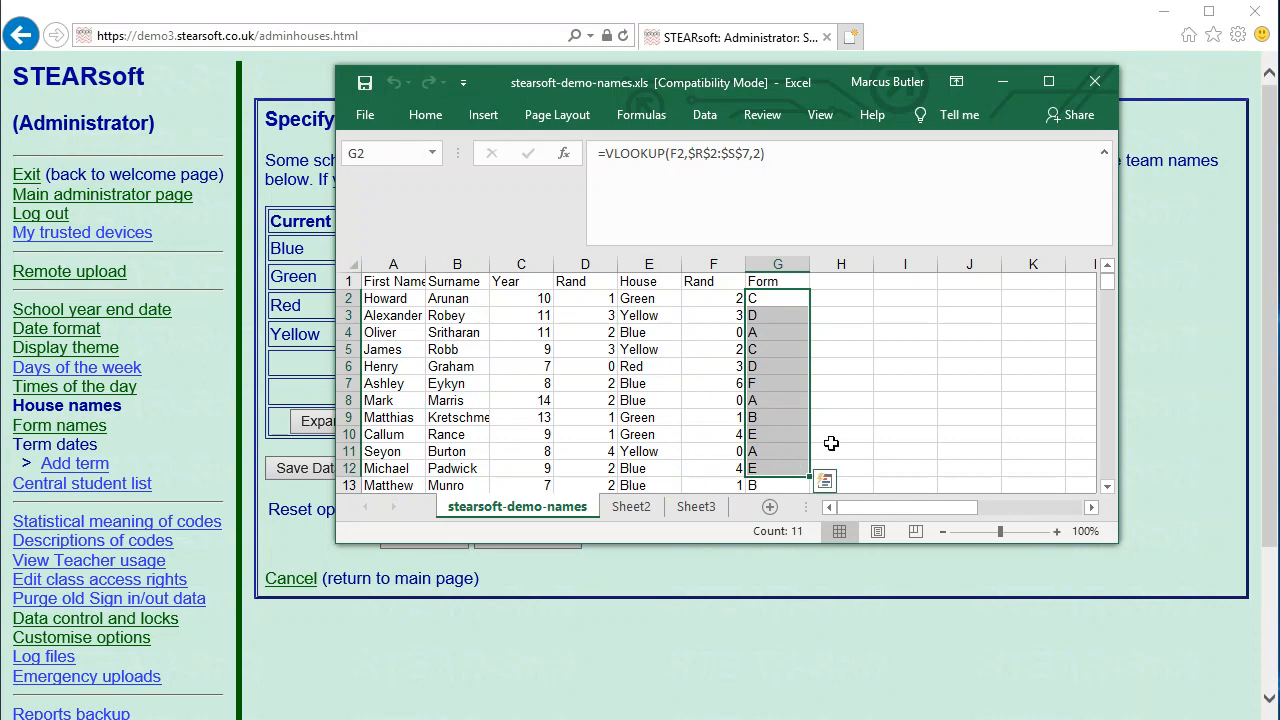
click(903, 391)
click(207, 393)
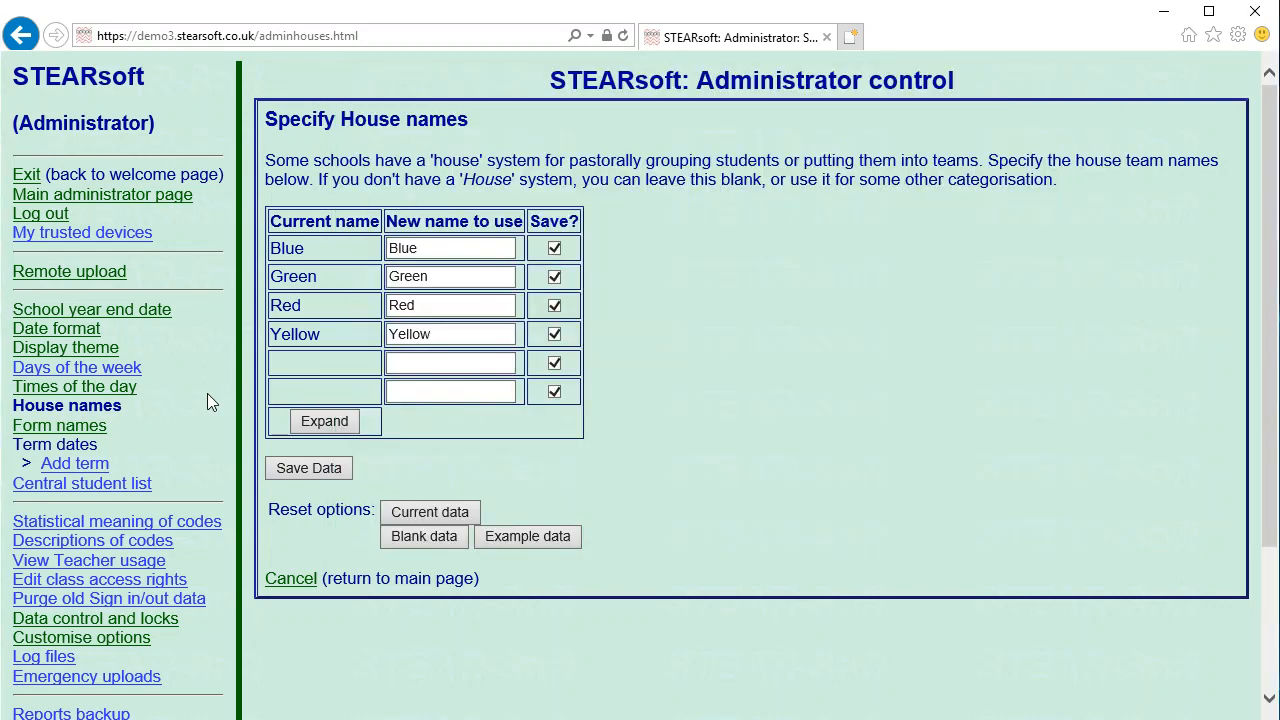
- Fill the Form names with the example data A to F and save them
click(88, 427)
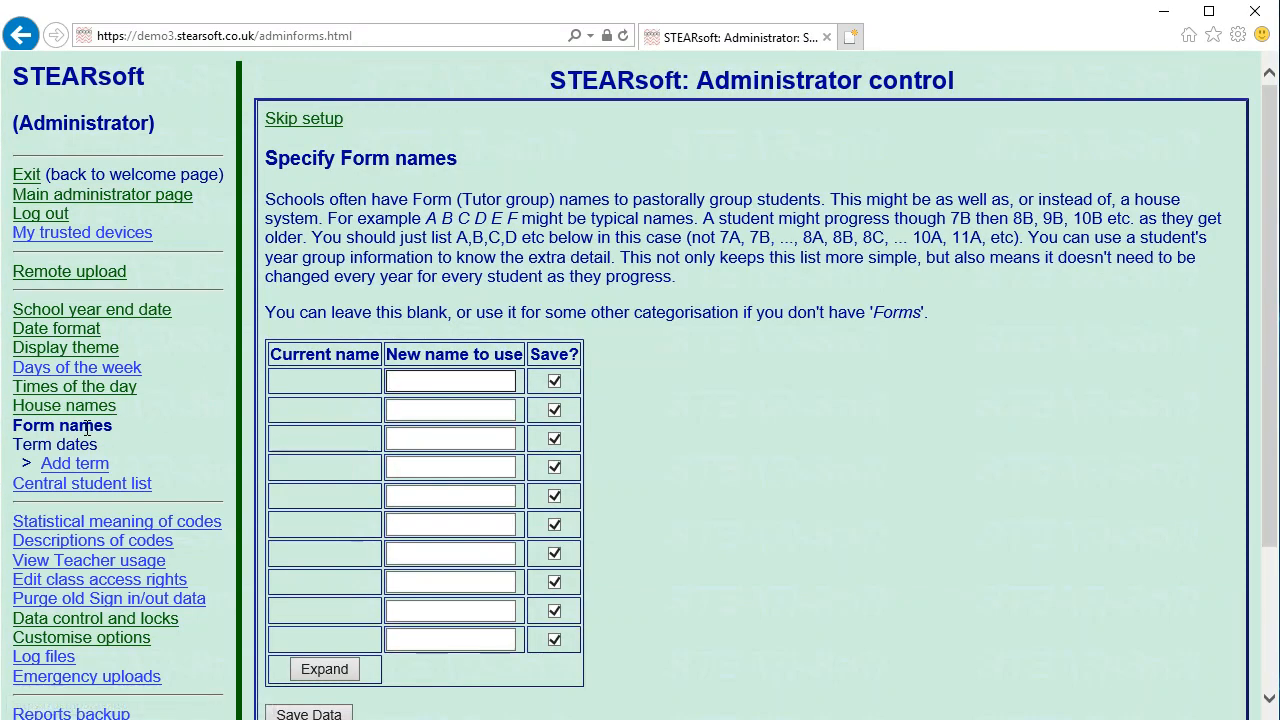
scroll(709, 465, down, 3)
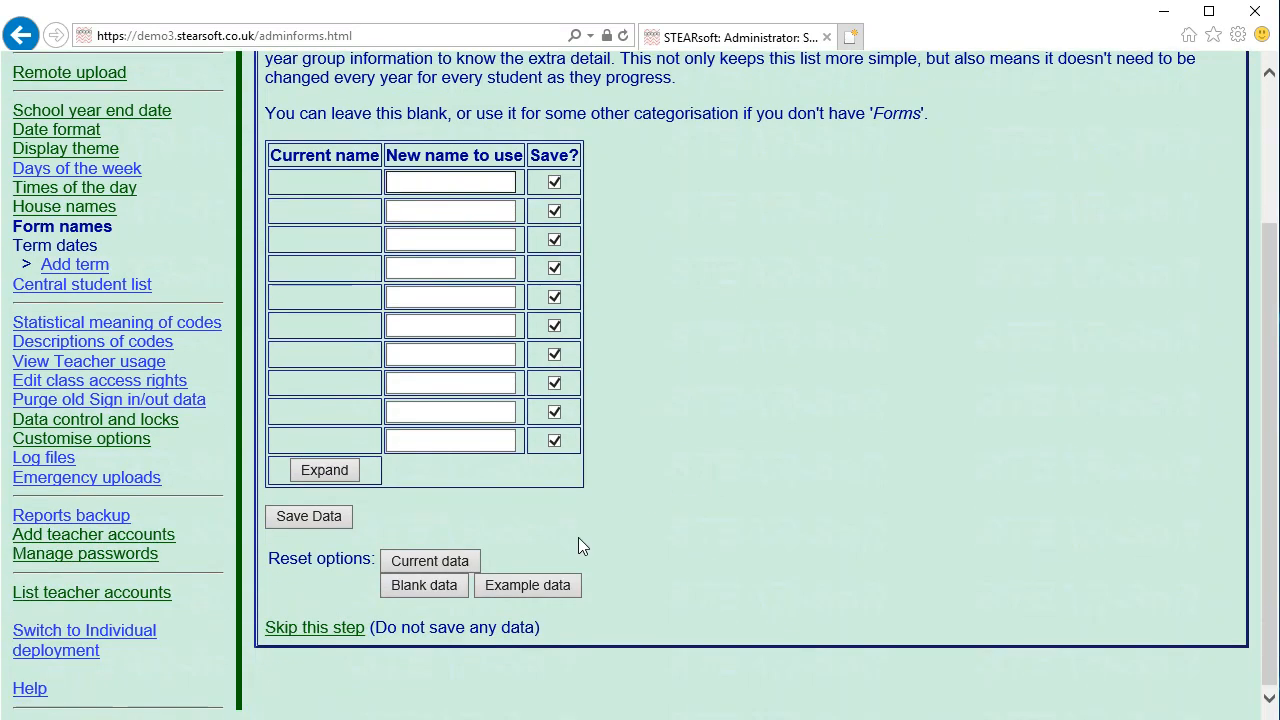
click(529, 584)
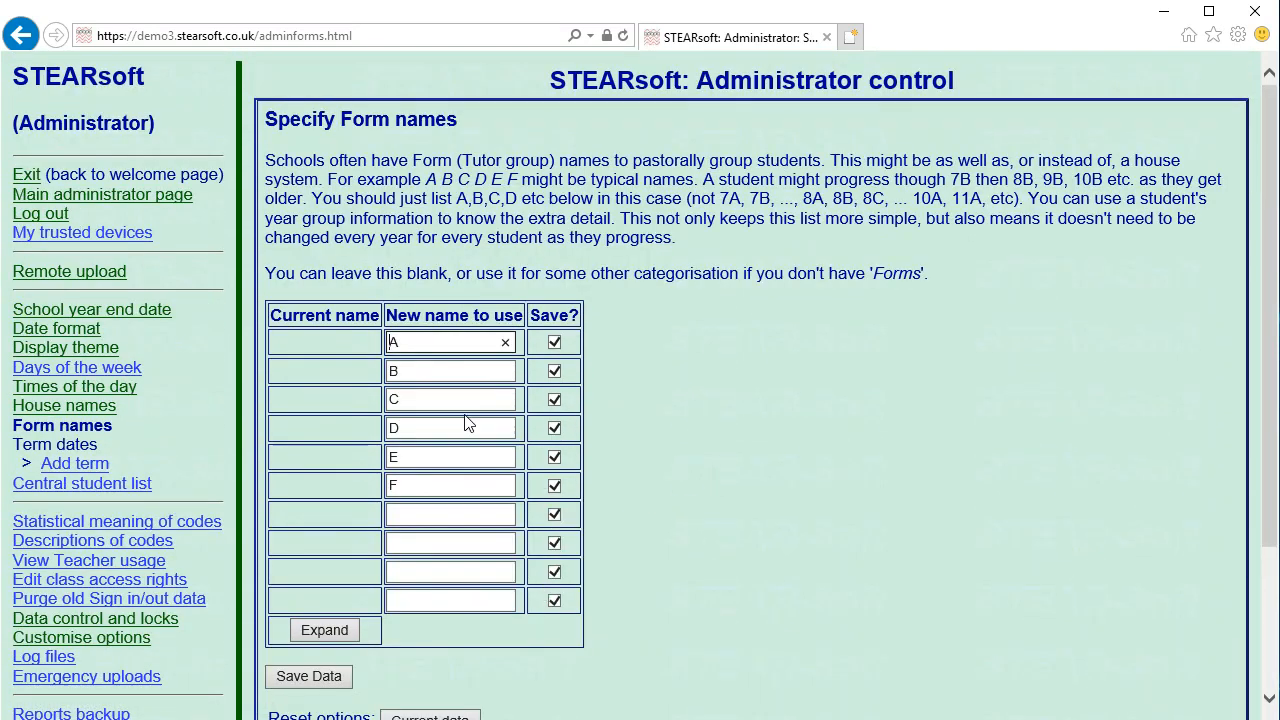
scroll(465, 424, down, 3)
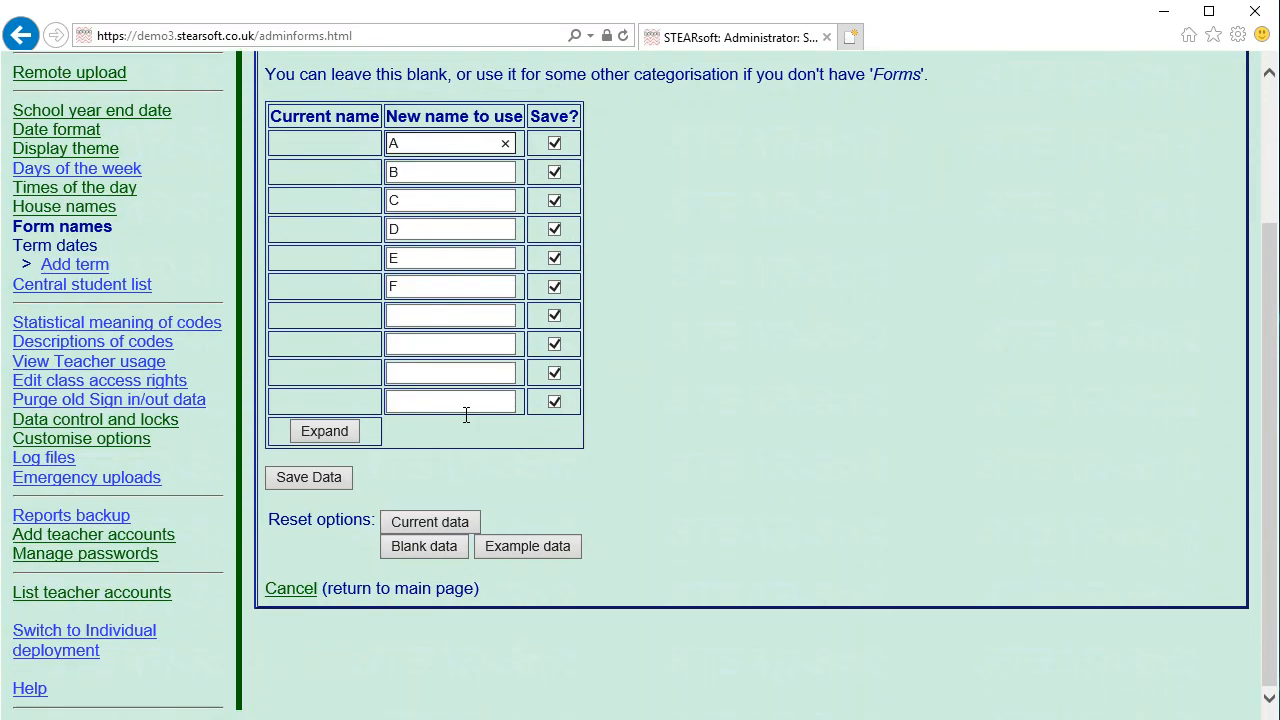
click(315, 474)
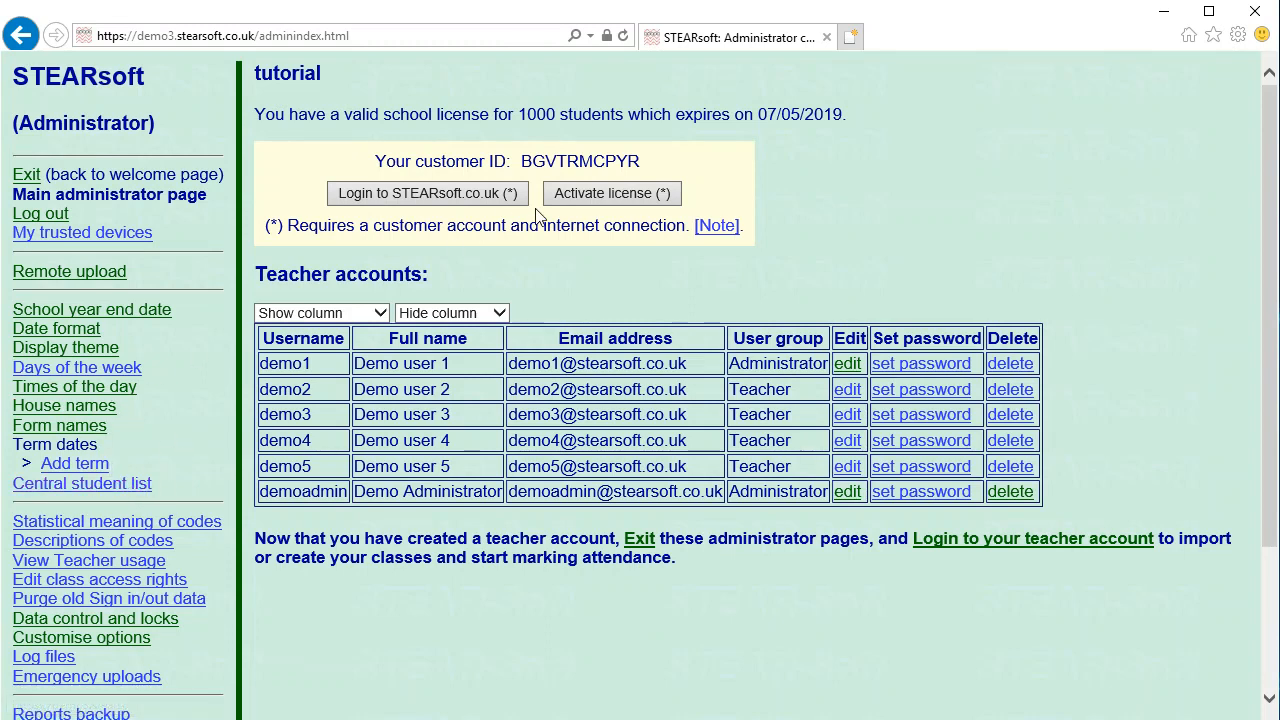
- Open the Add Multiple students page of the Central student list, ready for entry in the import box
click(90, 490)
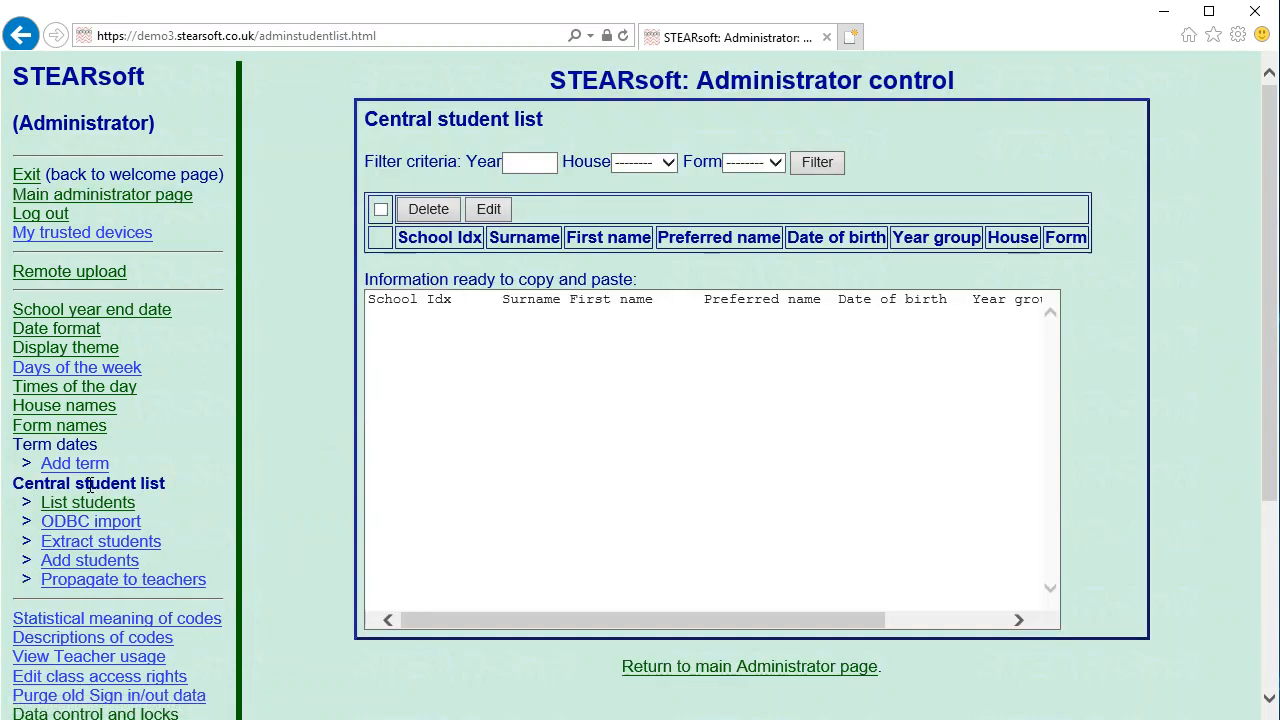
click(79, 567)
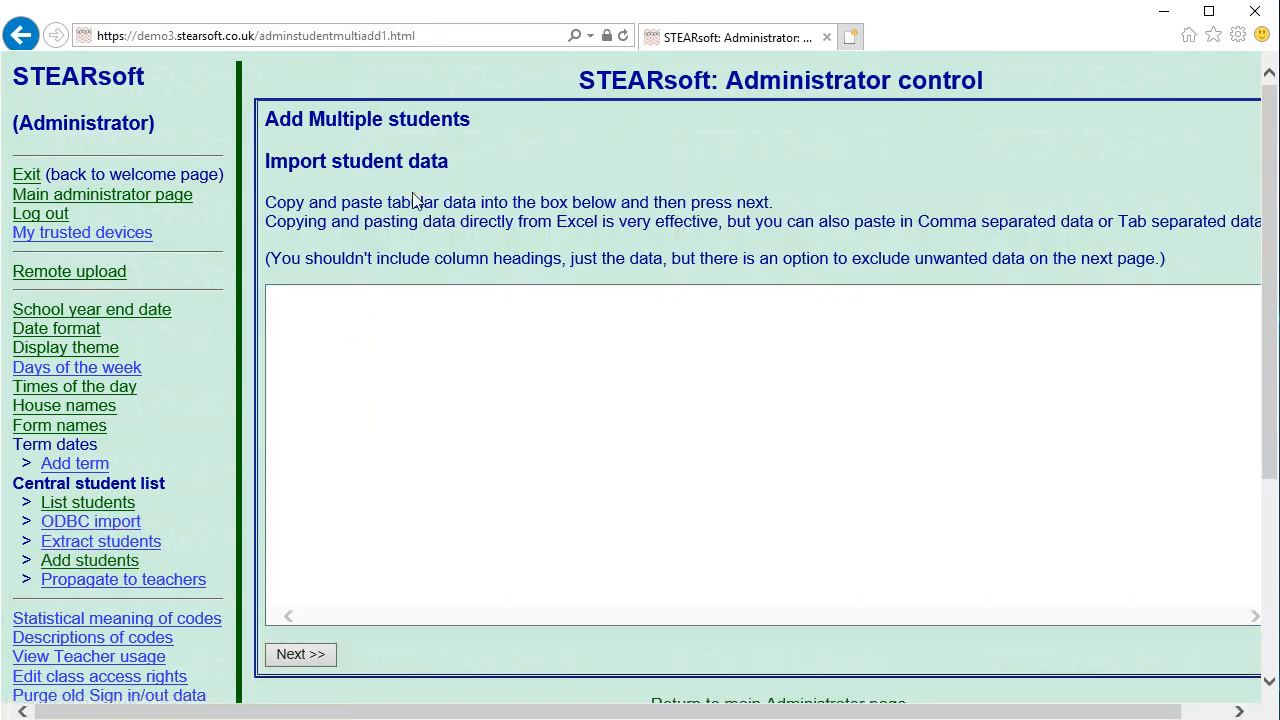
click(324, 356)
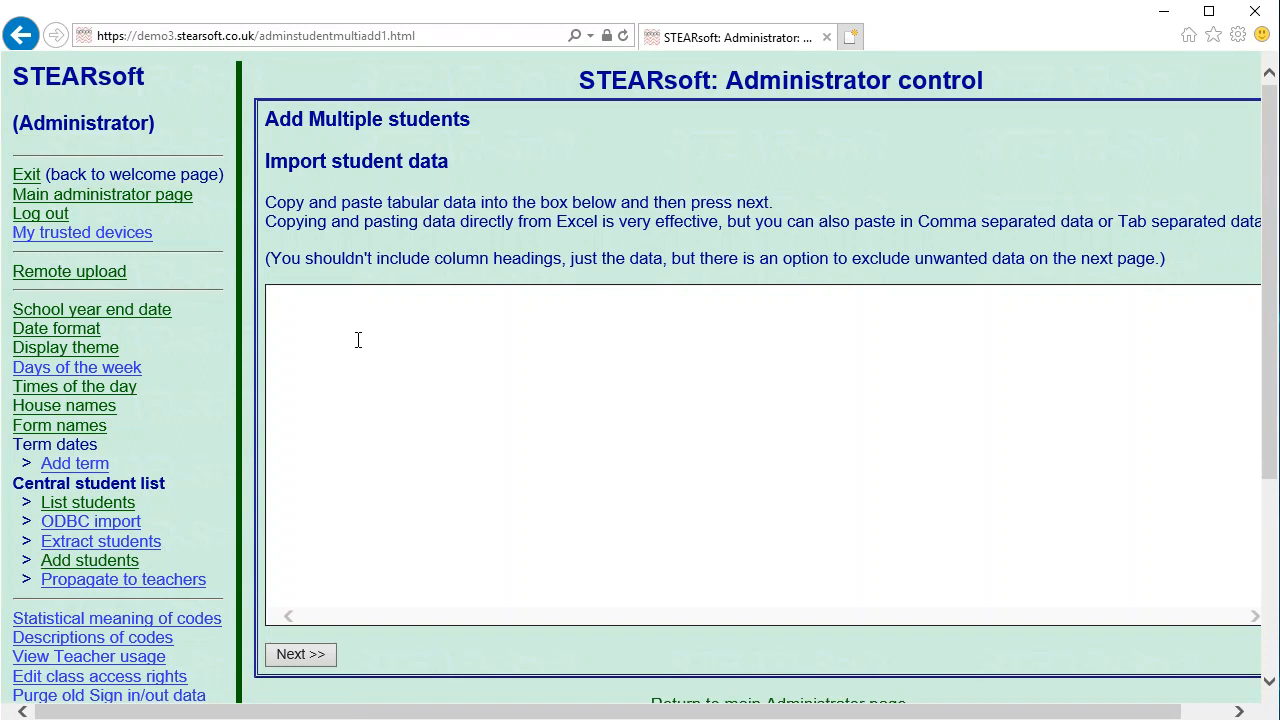
- Copy cells A1:G30 from stearsoft-demo-names.xls in Excel, paste them into the browser's student import box, and continue to step 2
key(alt+Tab)
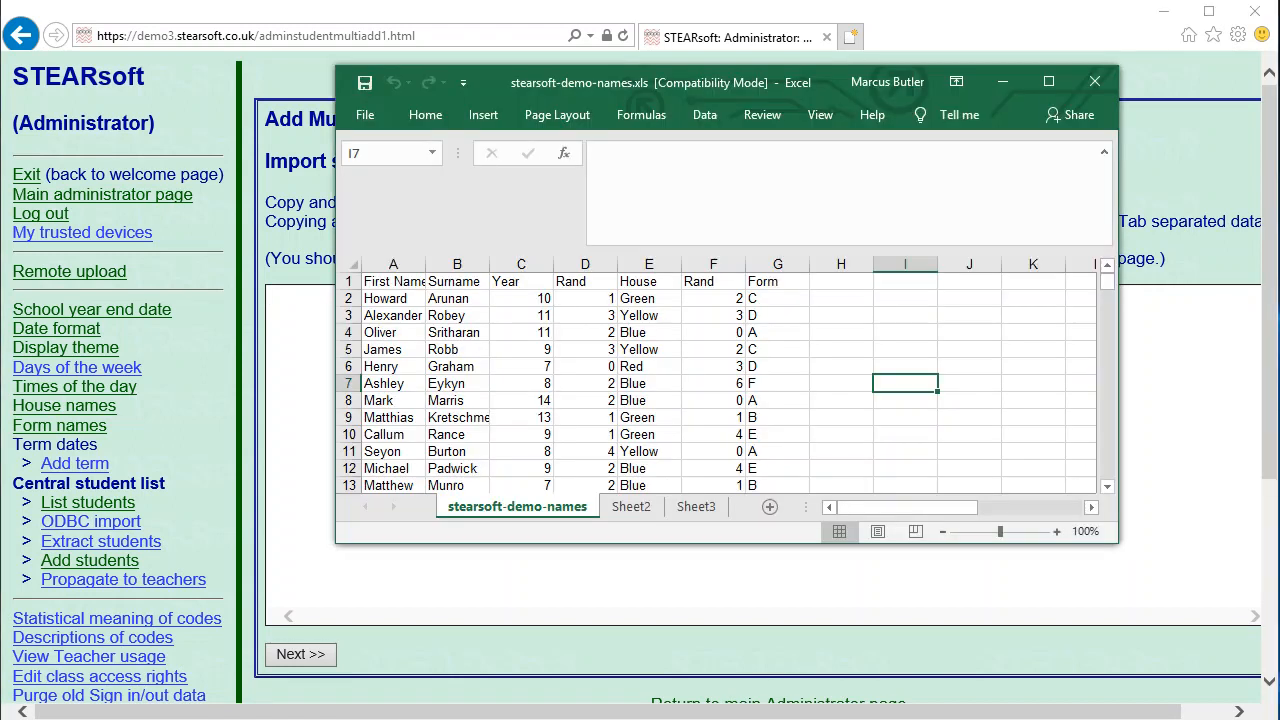
drag(386, 281, 766, 399)
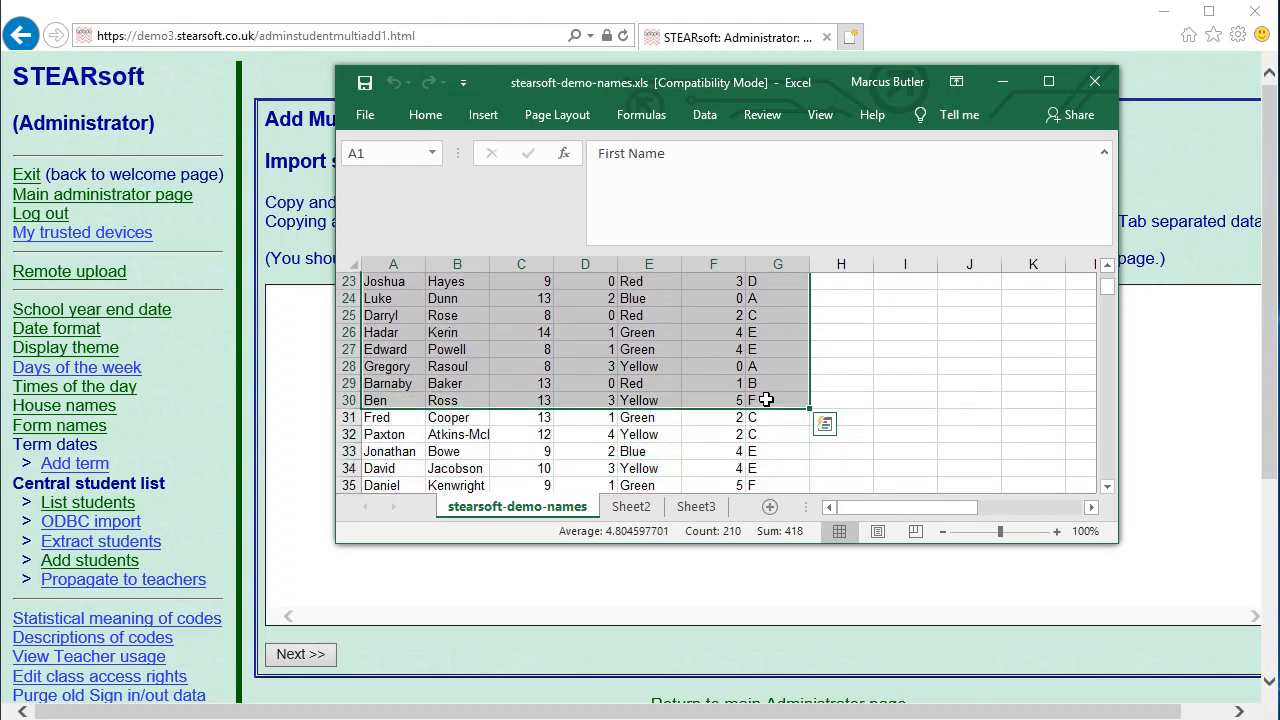
key(ctrl+c)
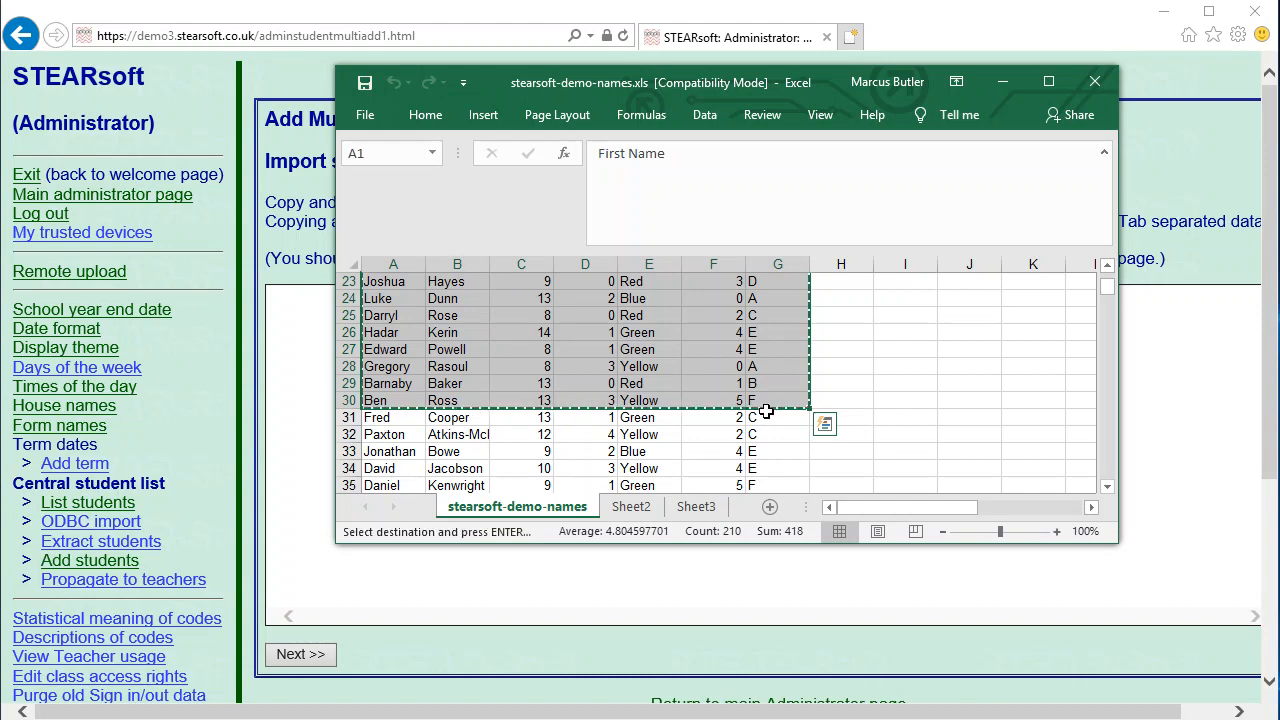
click(302, 330)
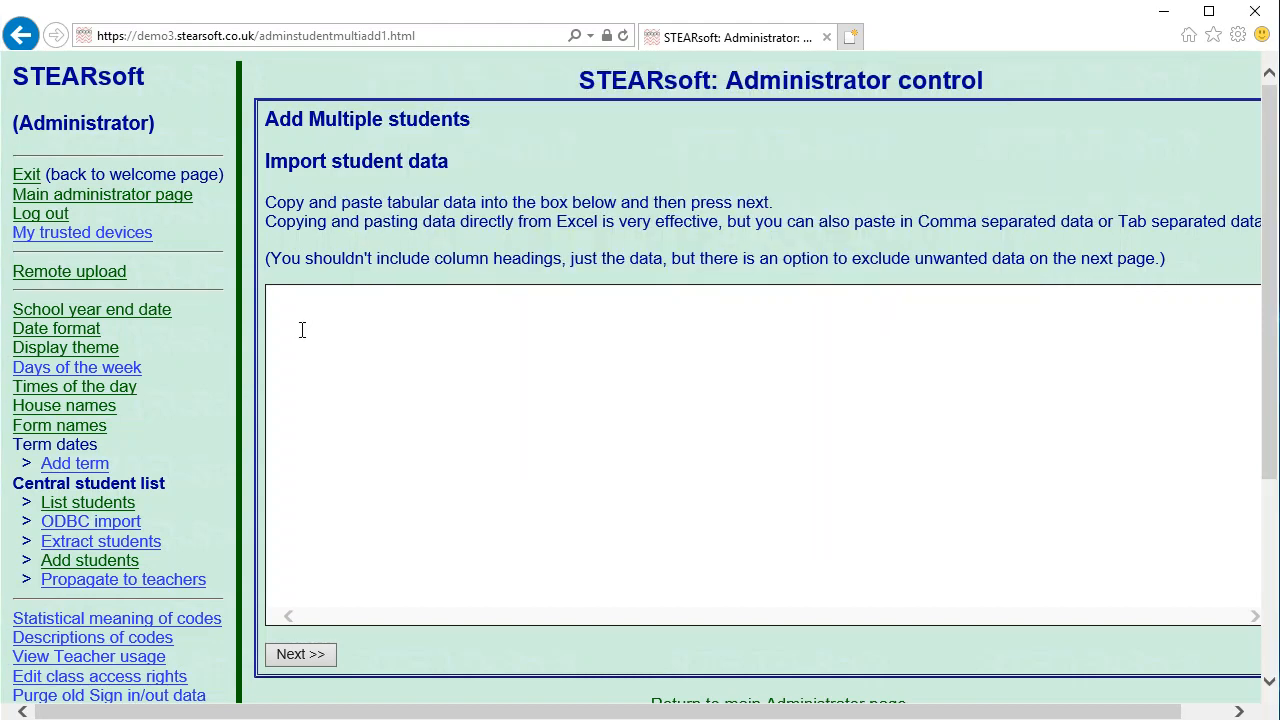
key(ctrl+v)
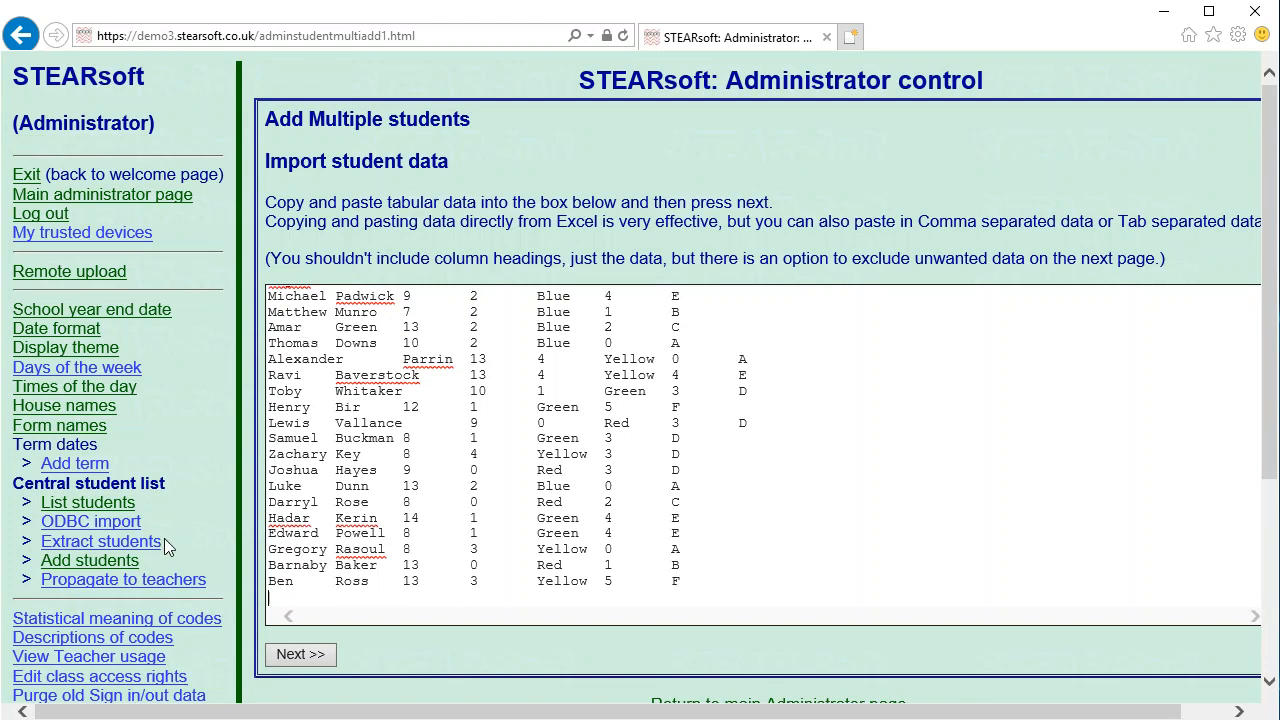
click(285, 653)
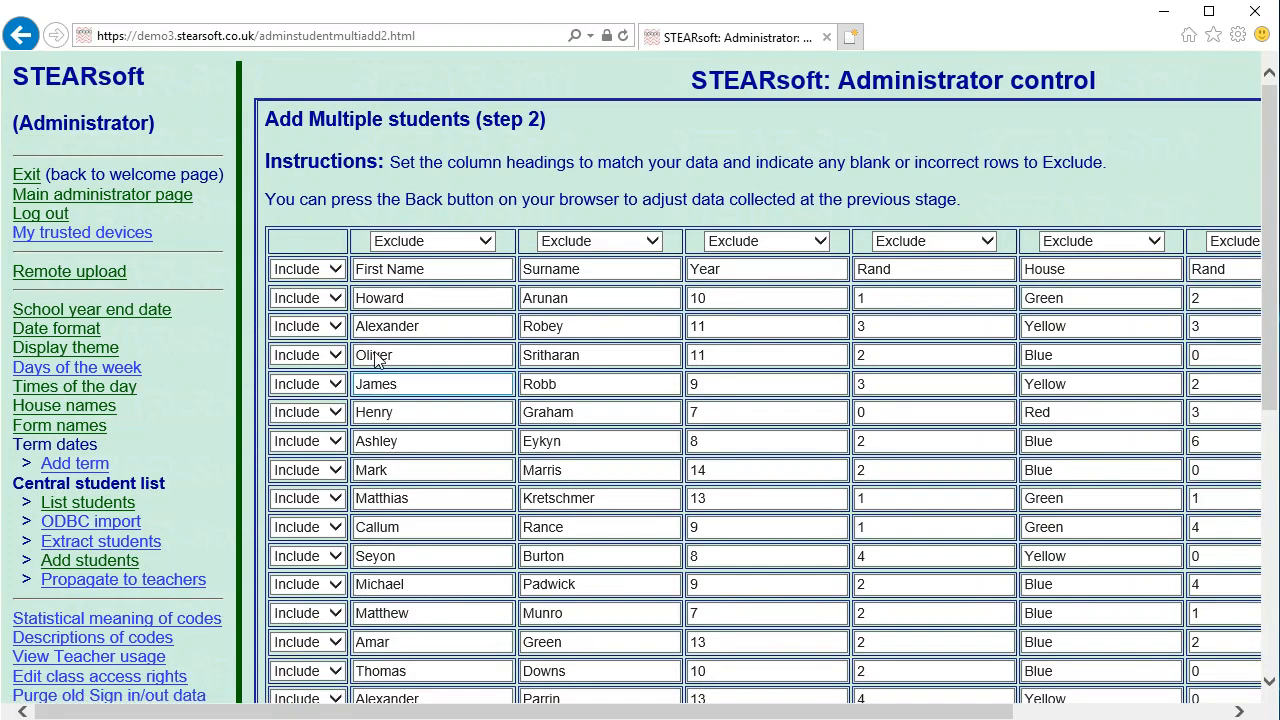
- Exclude the heading row from the import and set the first two column headings to First Name and Surname
click(336, 270)
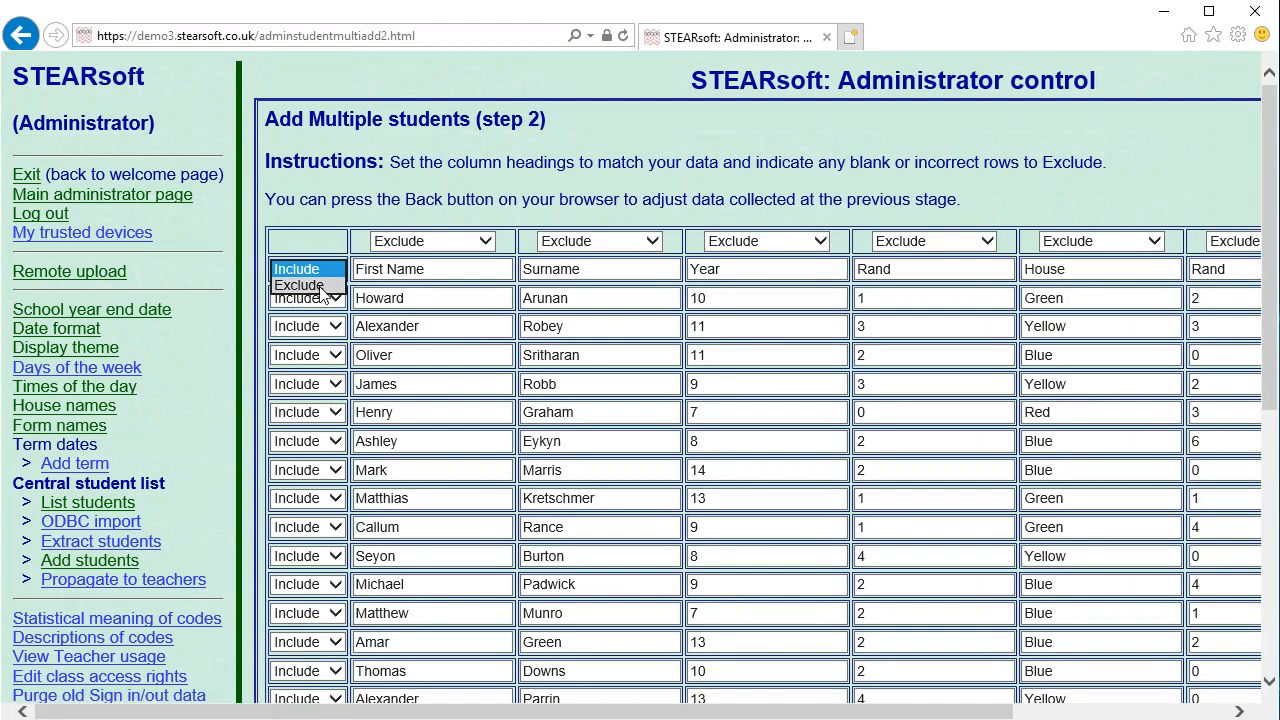
click(305, 296)
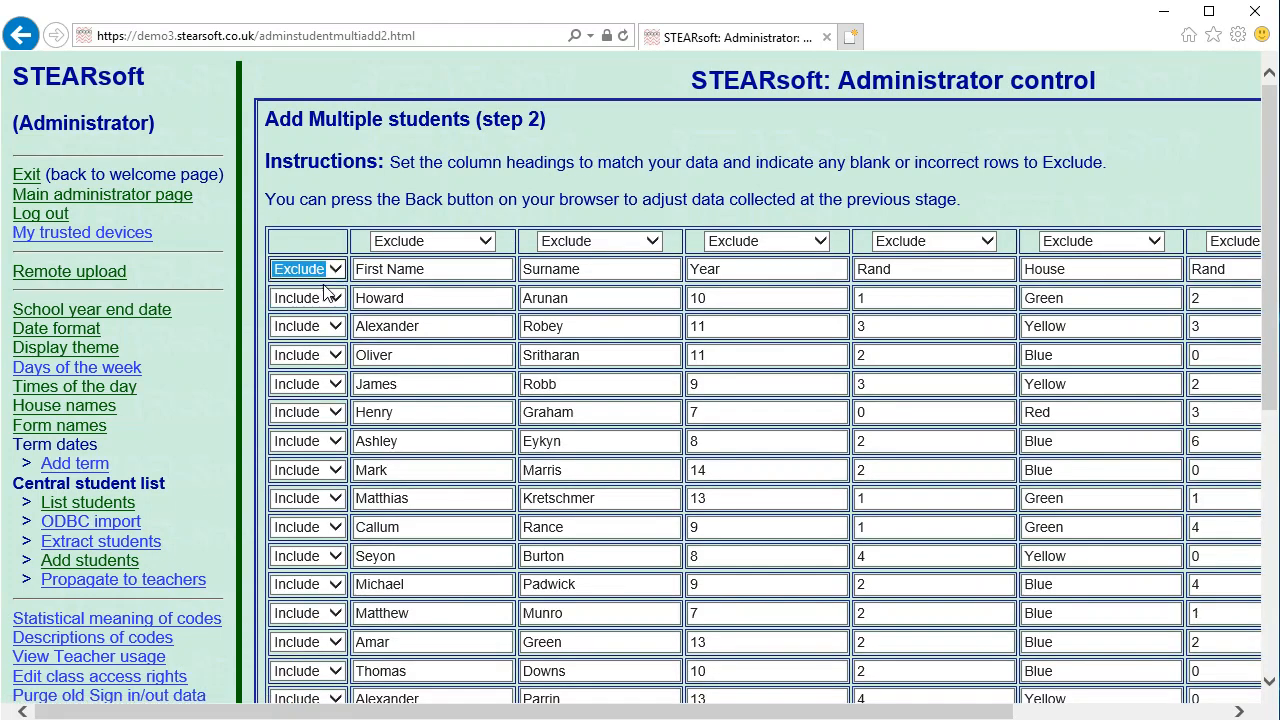
click(406, 247)
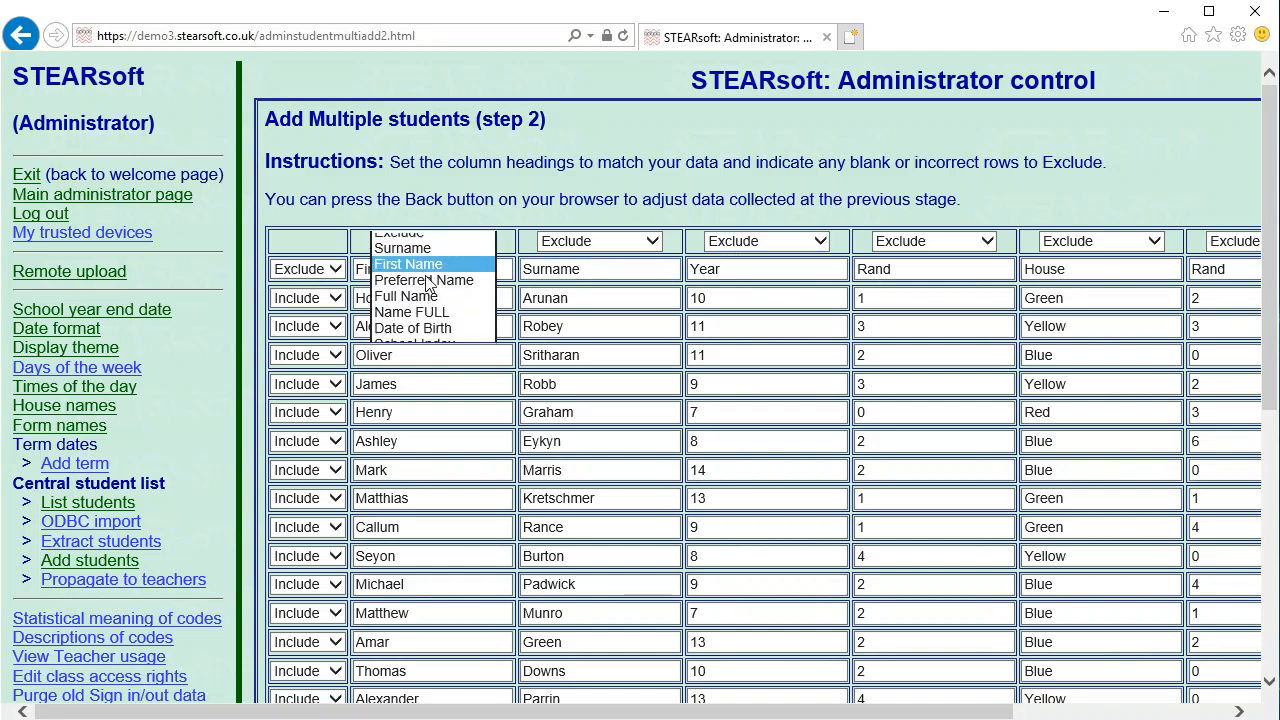
click(408, 264)
click(585, 241)
click(580, 258)
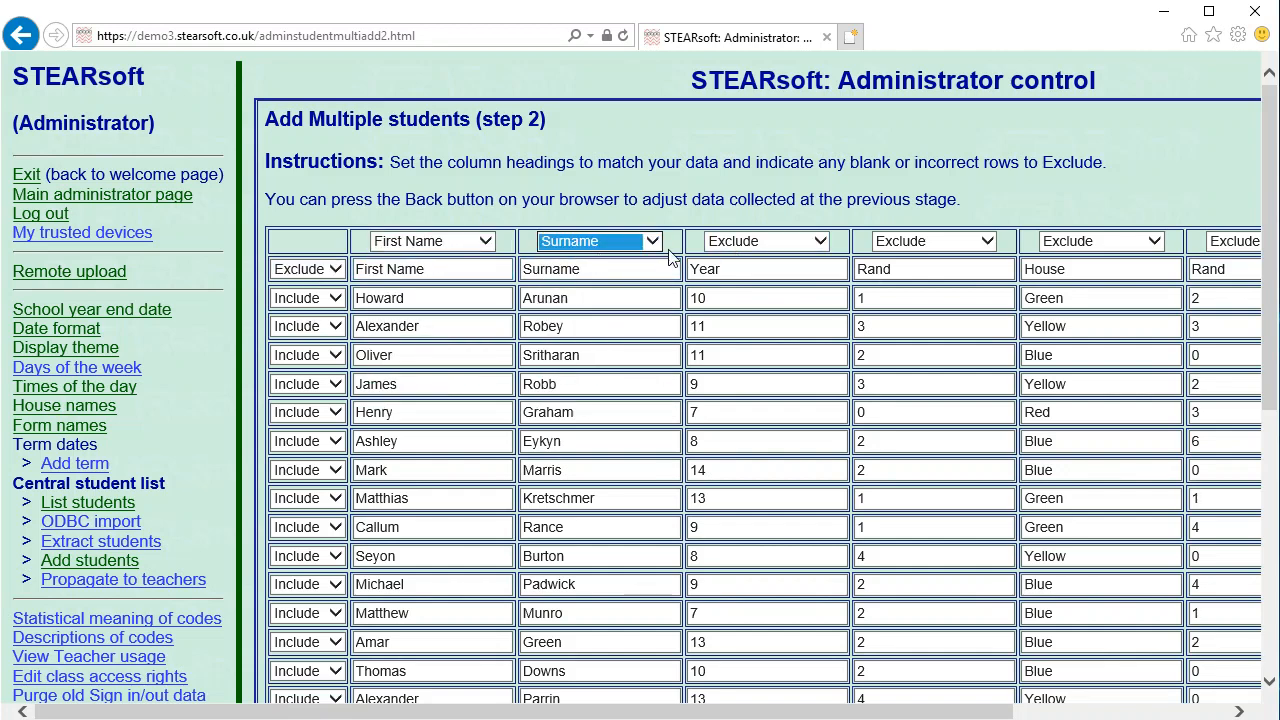
- Set the Year, House and Form column headings to Year group, House and Form, and continue to step 3 of the import
click(762, 242)
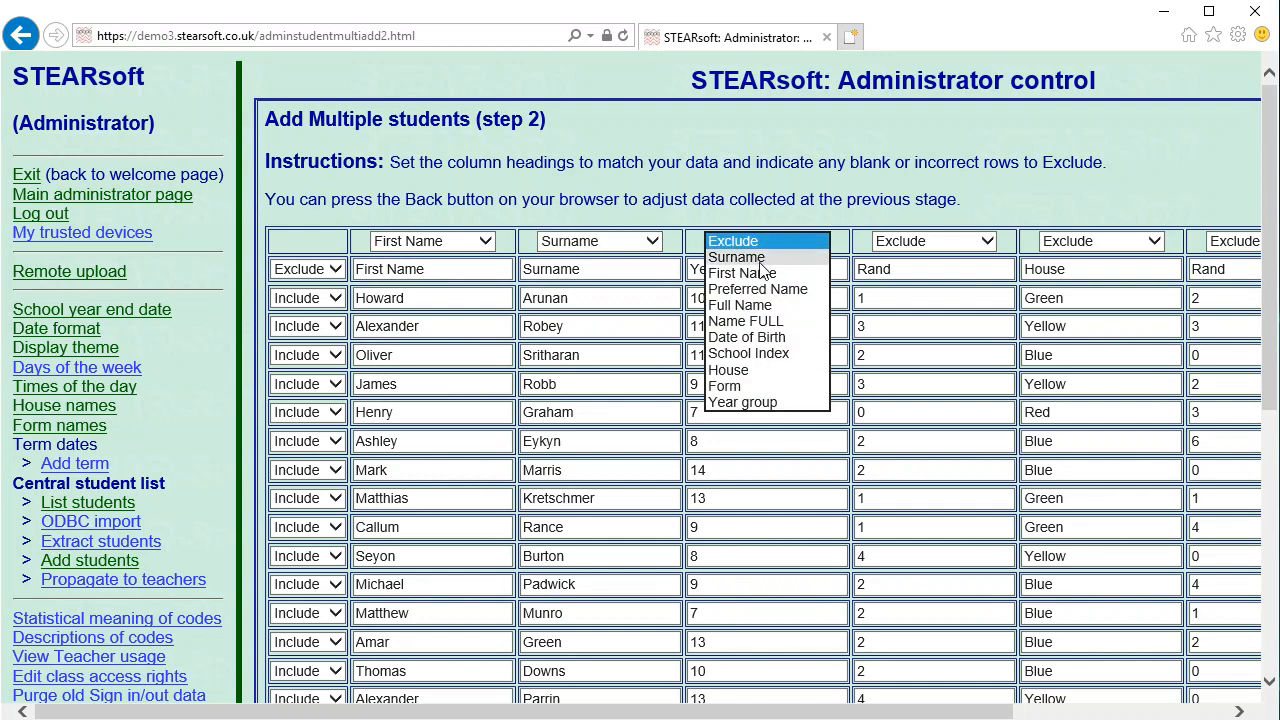
click(760, 402)
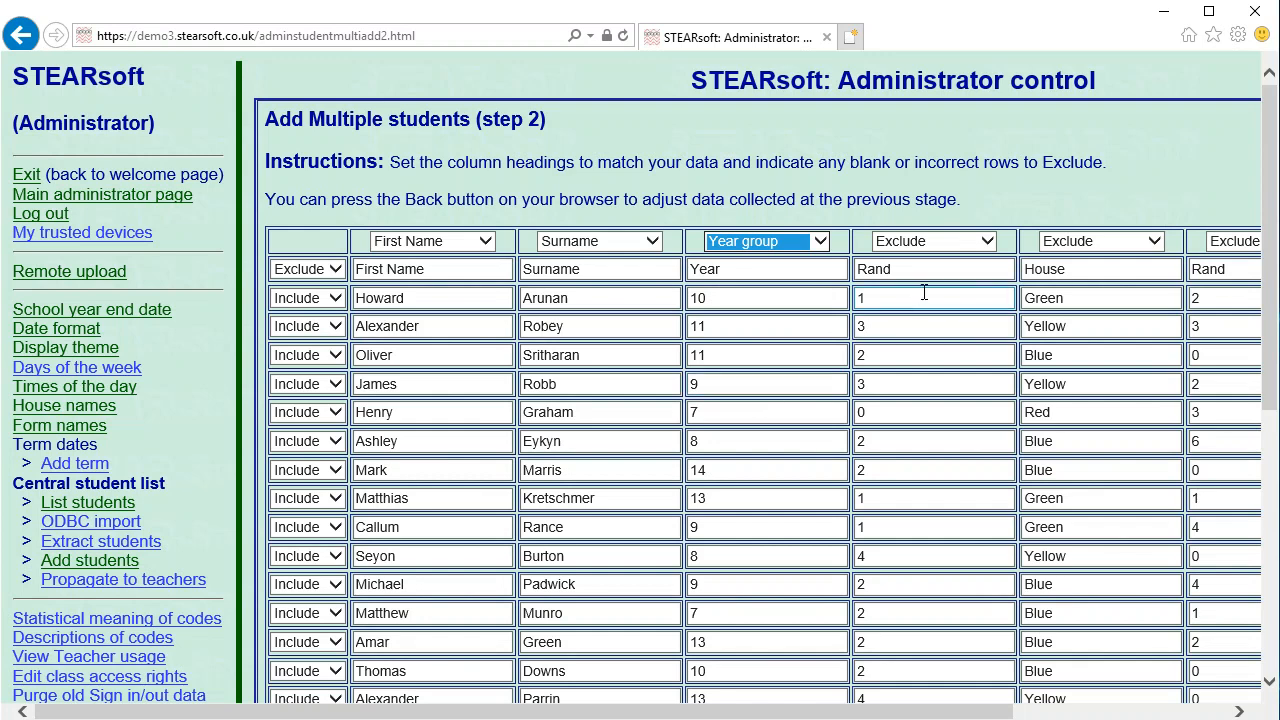
click(1112, 240)
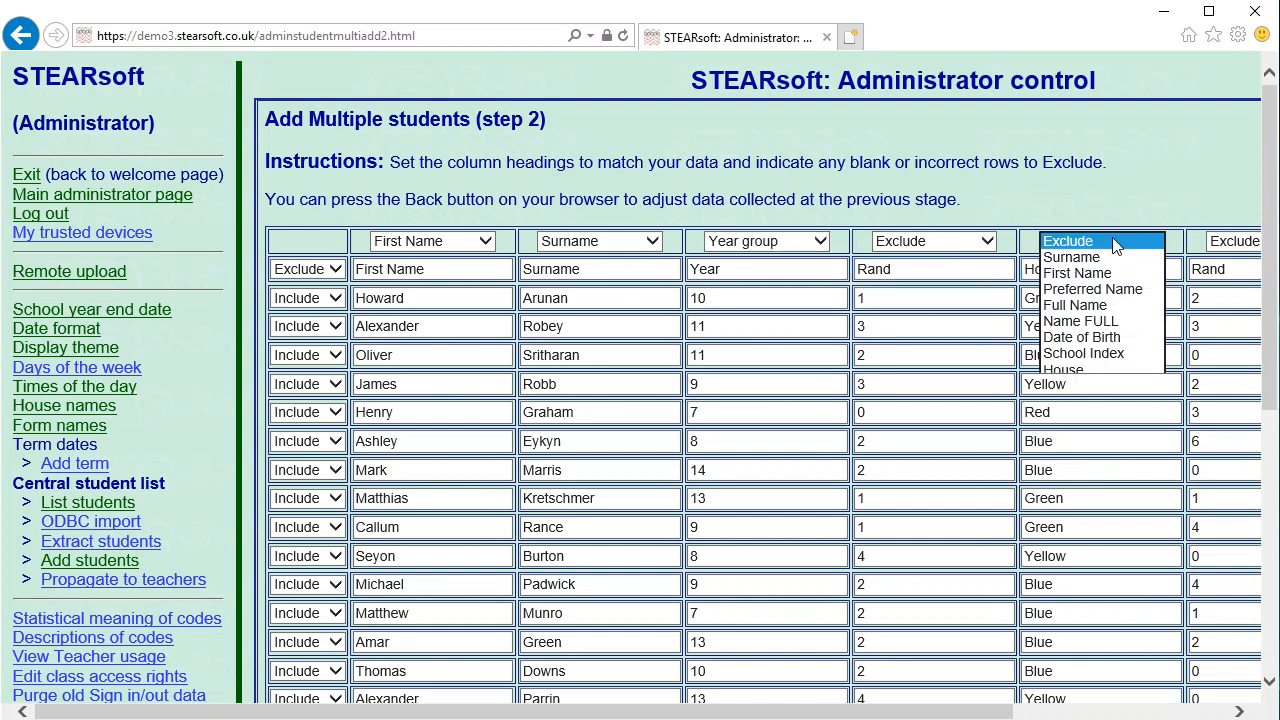
click(1097, 370)
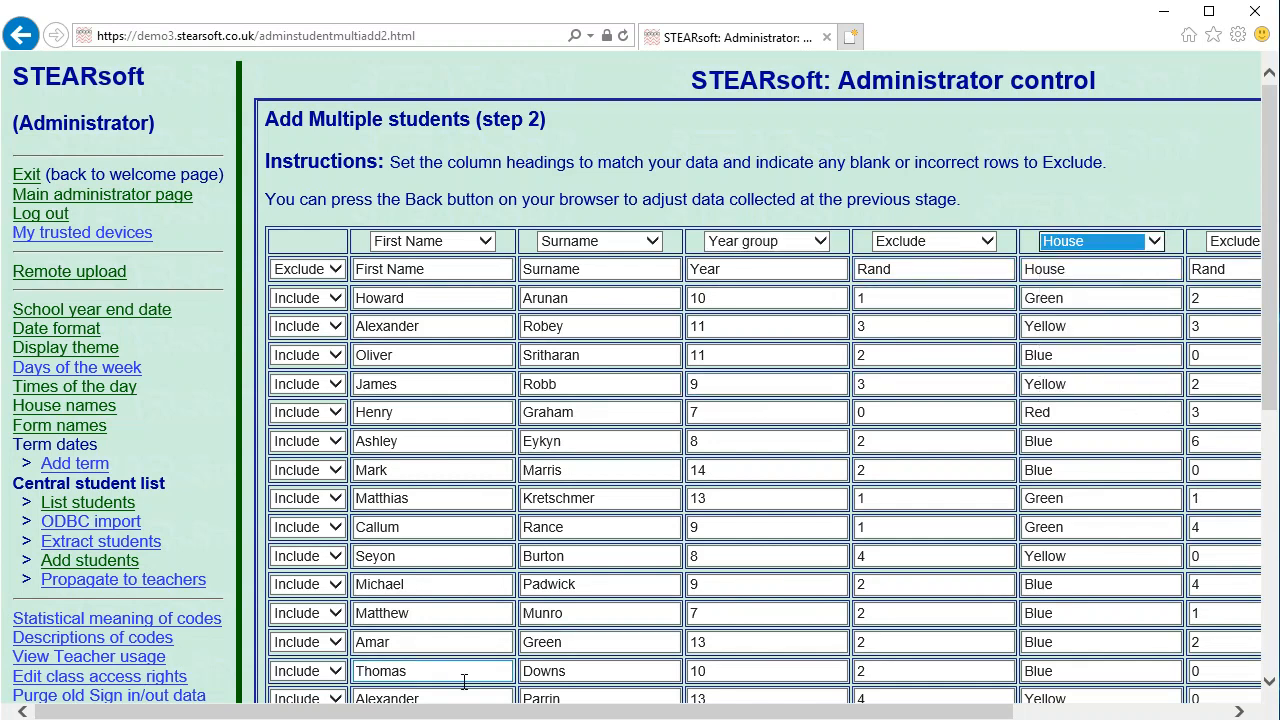
drag(451, 716, 766, 712)
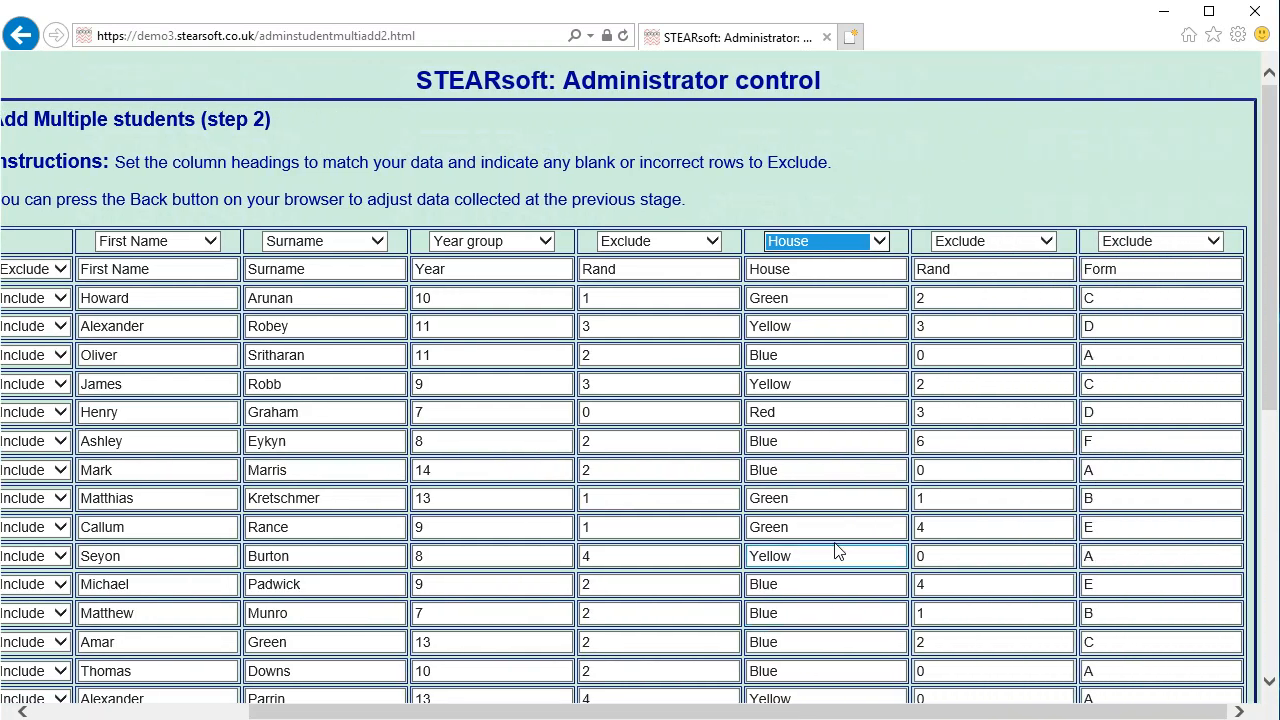
click(1156, 240)
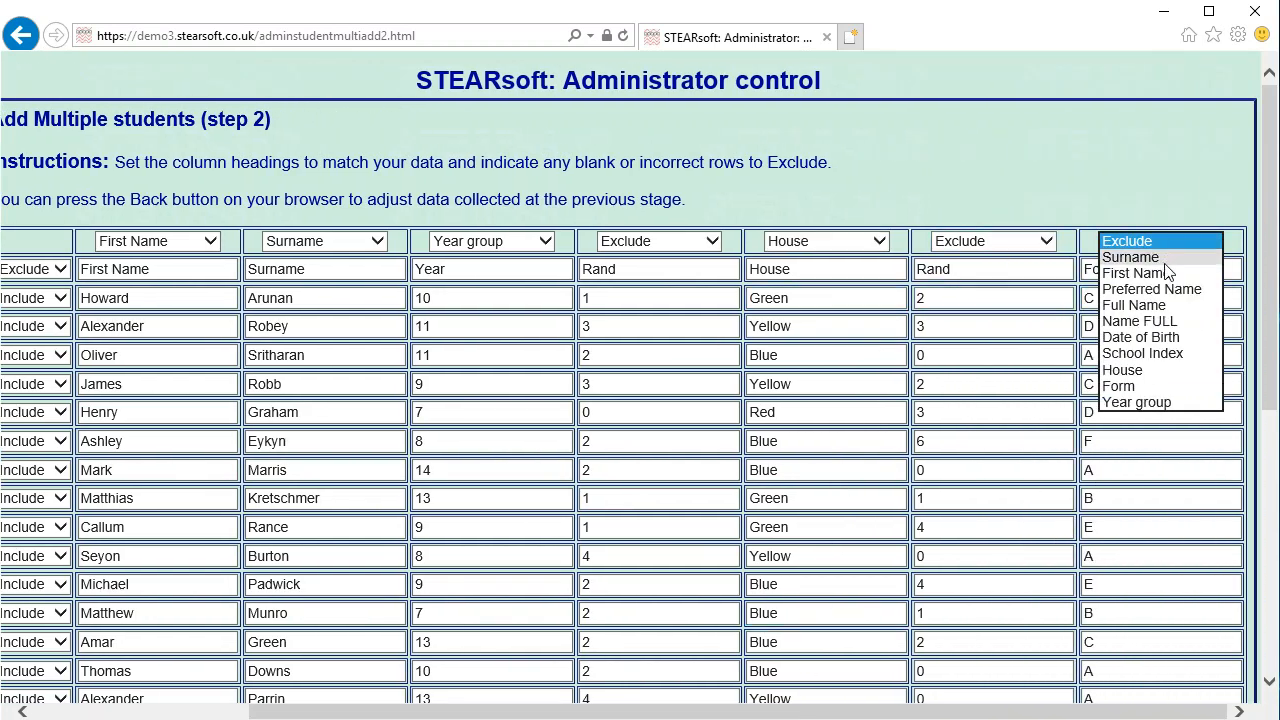
click(1135, 386)
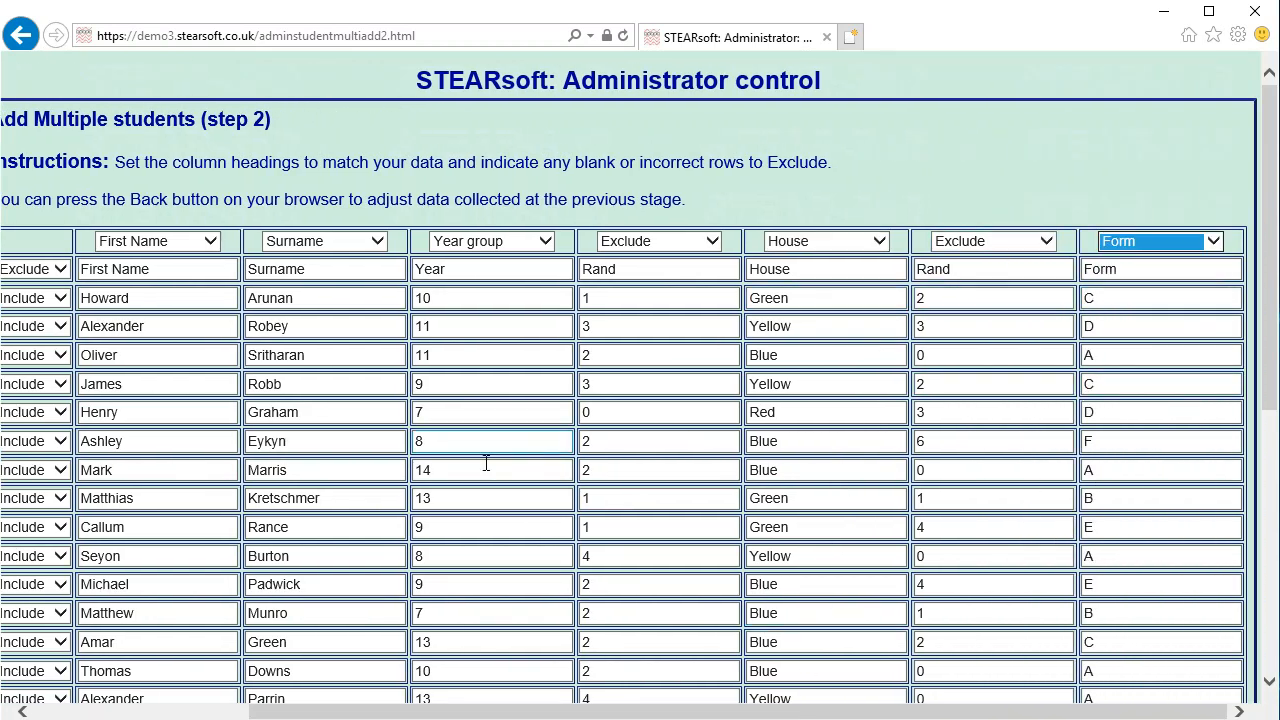
drag(1268, 240, 1120, 647)
drag(417, 717, 251, 691)
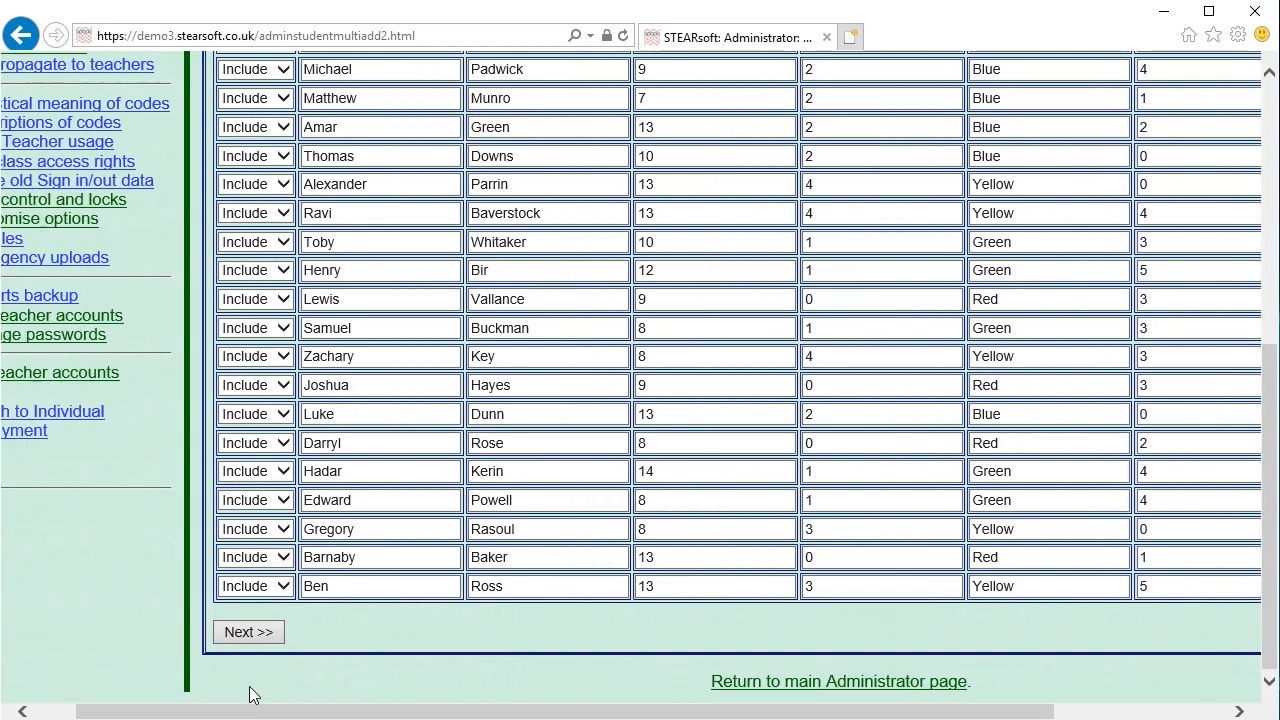
click(274, 630)
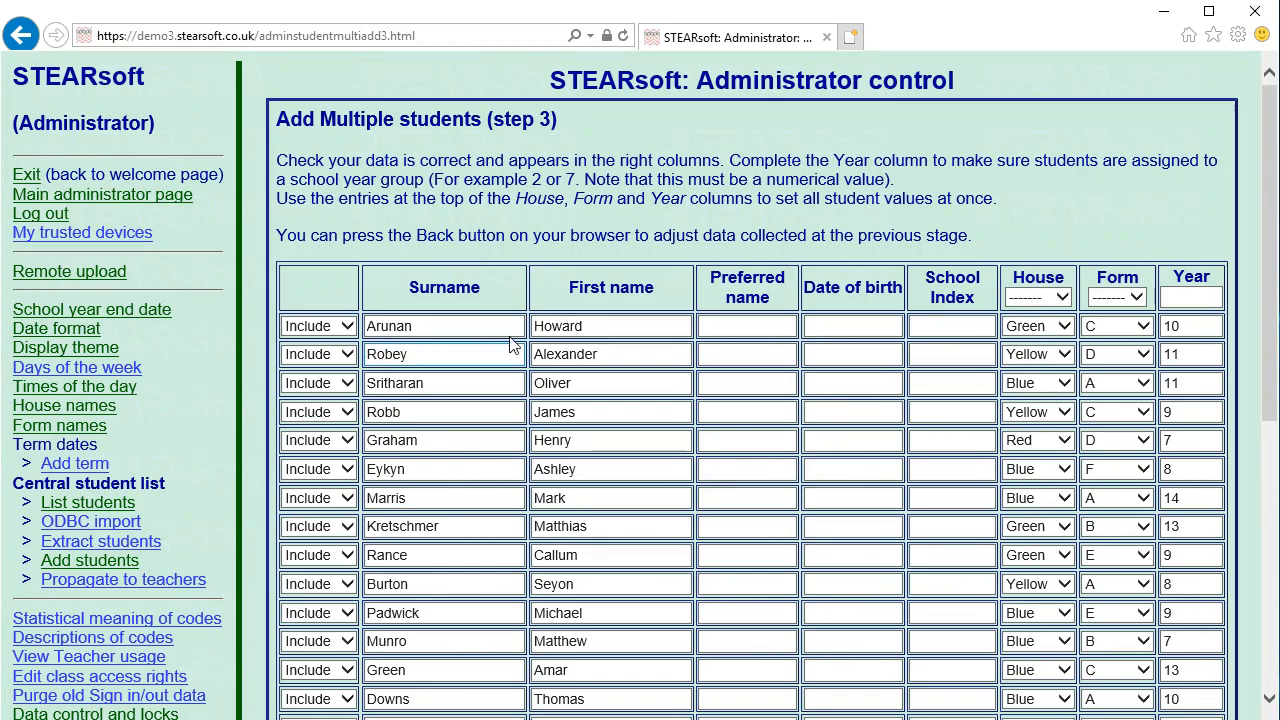
- Check the House, Form and Year values of the student rows in step 3, and continue to step 4 of the import
scroll(813, 437, down, 5)
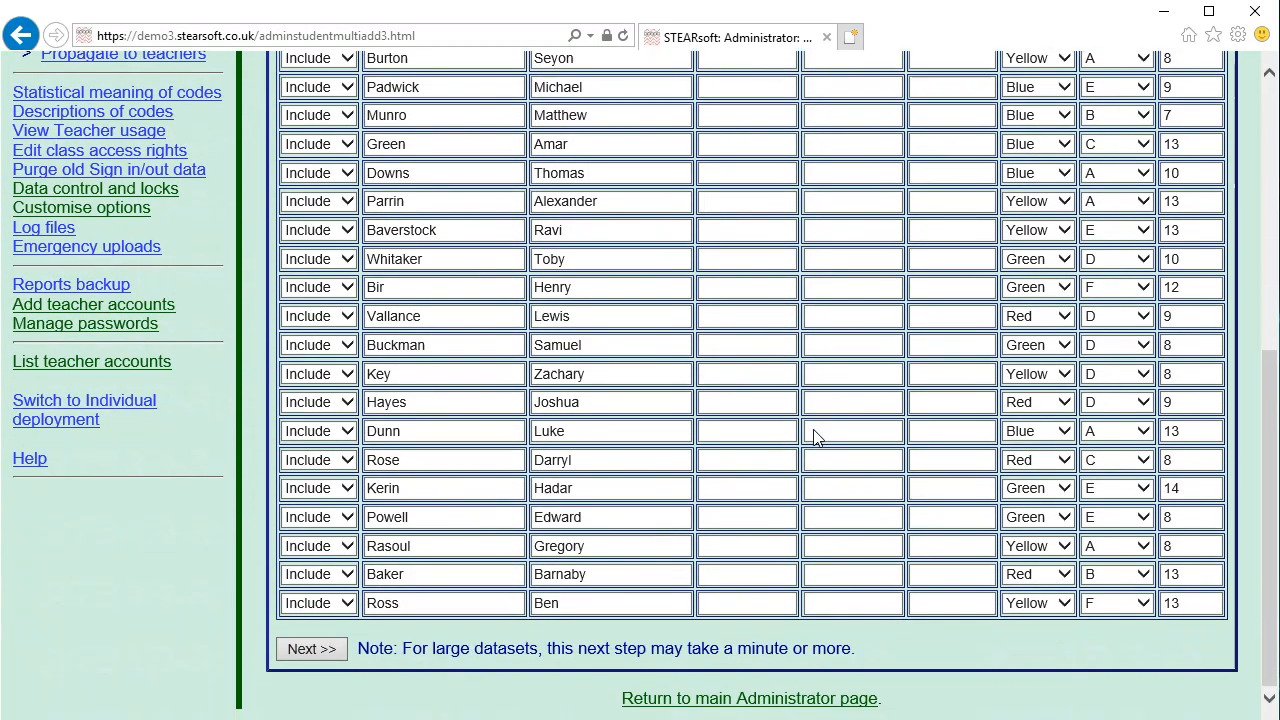
scroll(814, 434, up, 5)
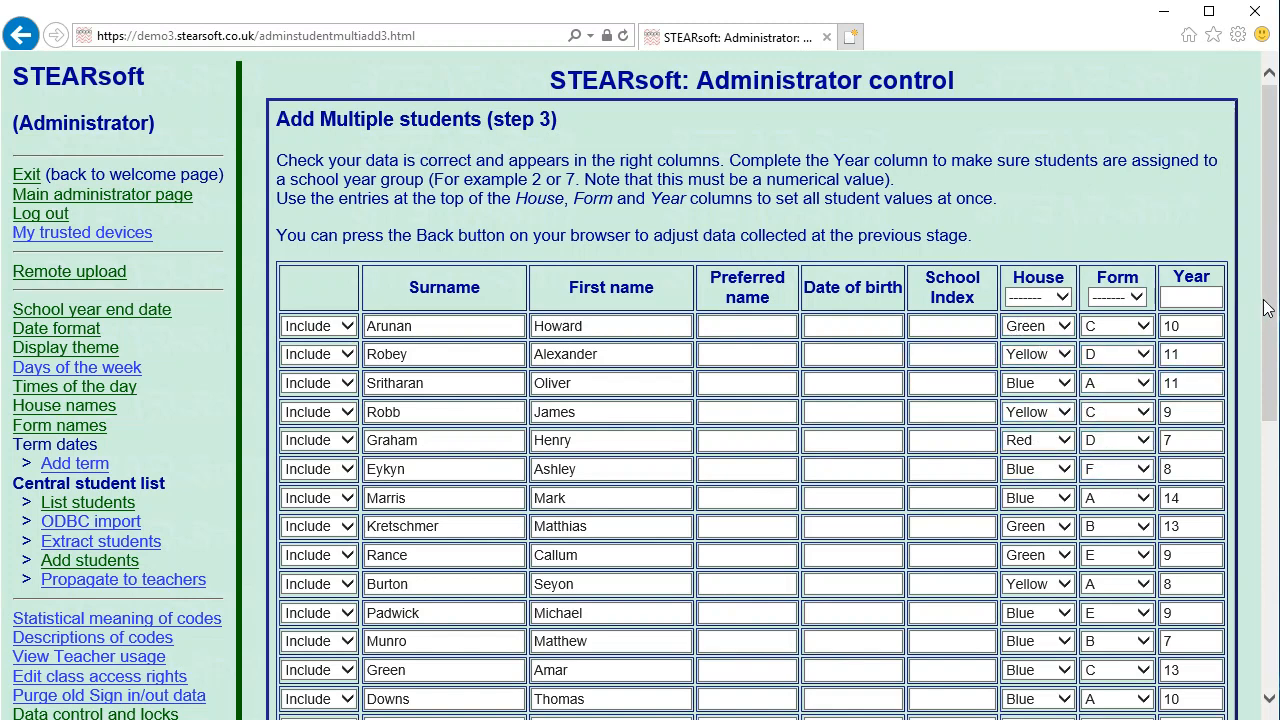
drag(1271, 301, 1272, 374)
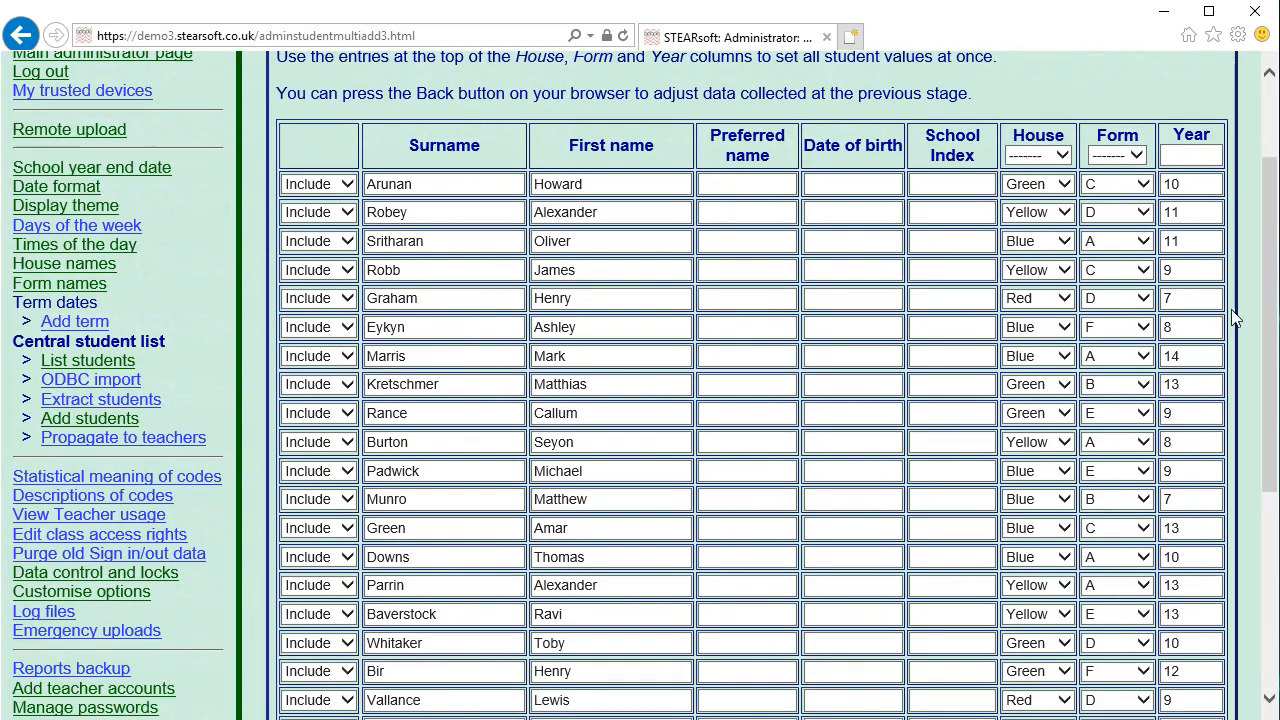
click(1144, 188)
click(1144, 185)
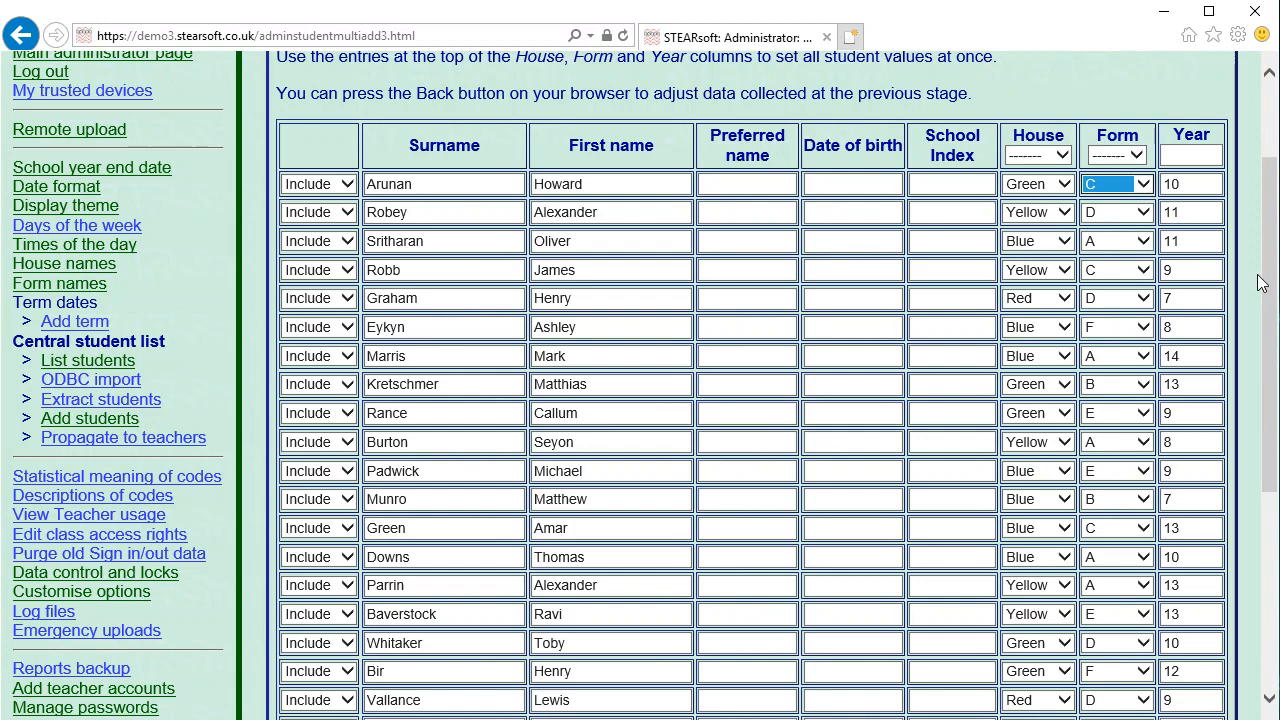
drag(1268, 285, 1268, 482)
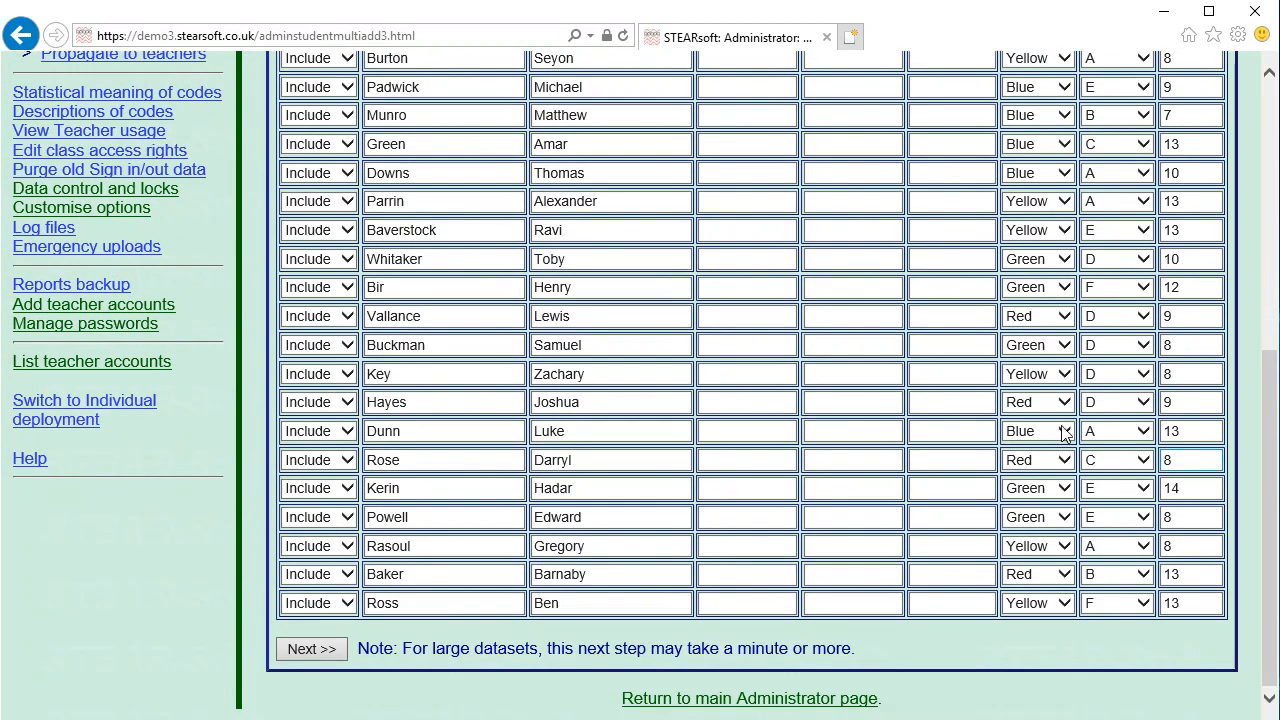
click(303, 648)
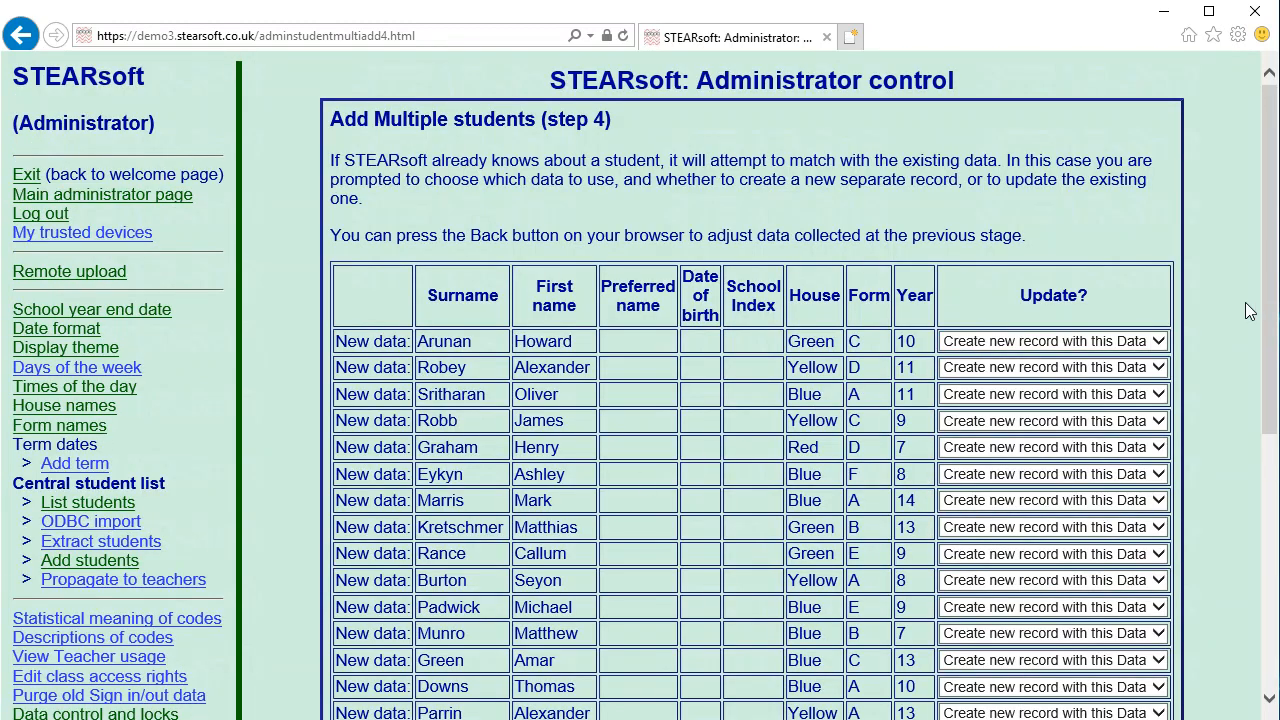
- Review the step 4 rows and the School Index note, and finish the import with every student set to create a new record
drag(1269, 303, 1271, 551)
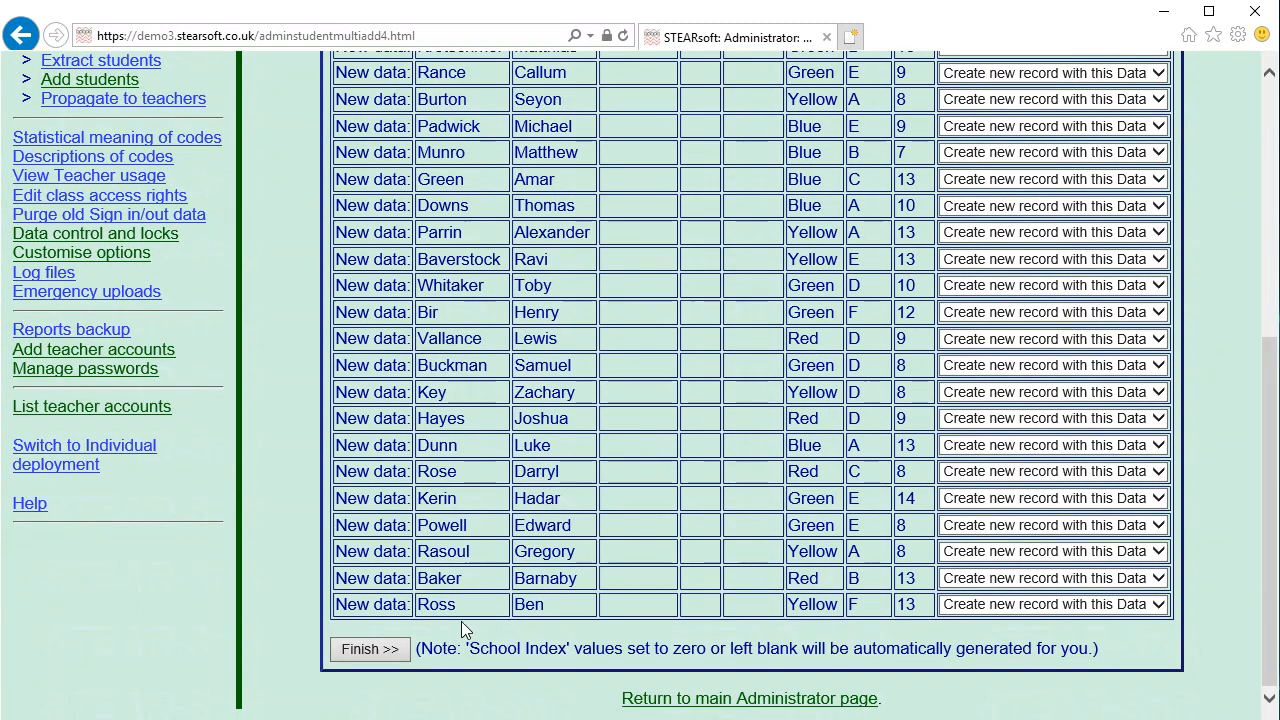
drag(466, 651, 1031, 651)
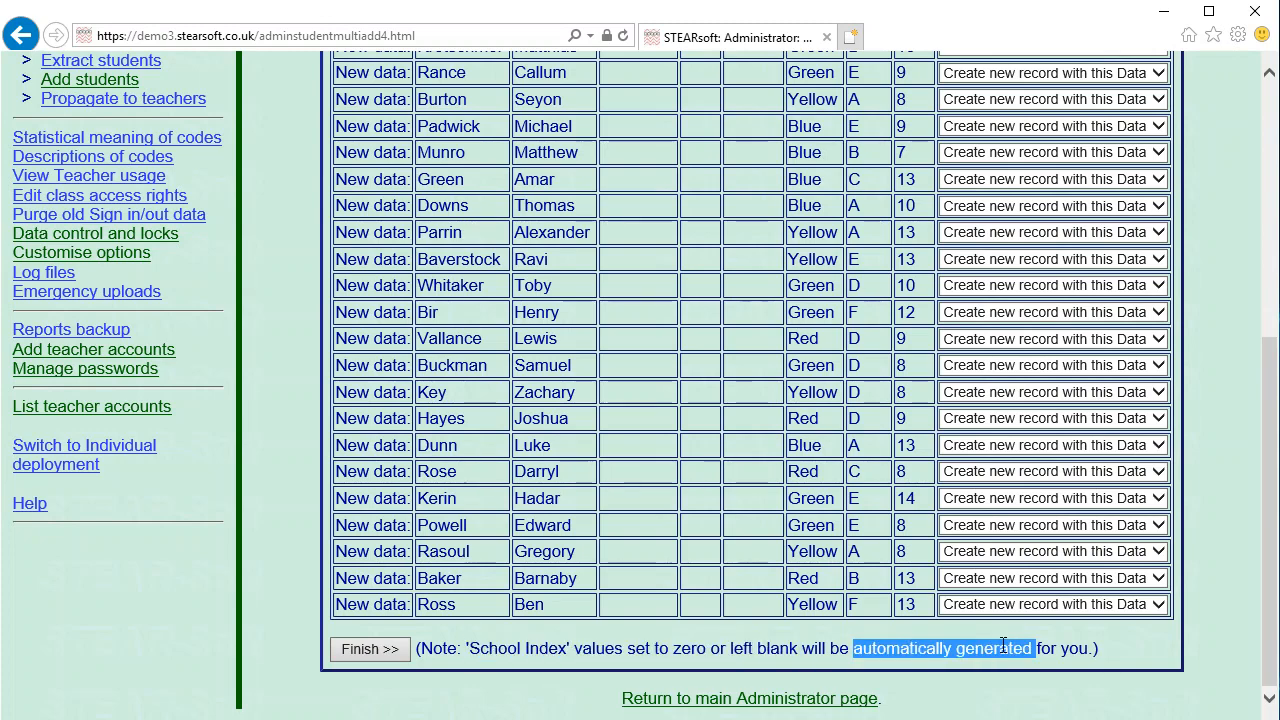
click(370, 649)
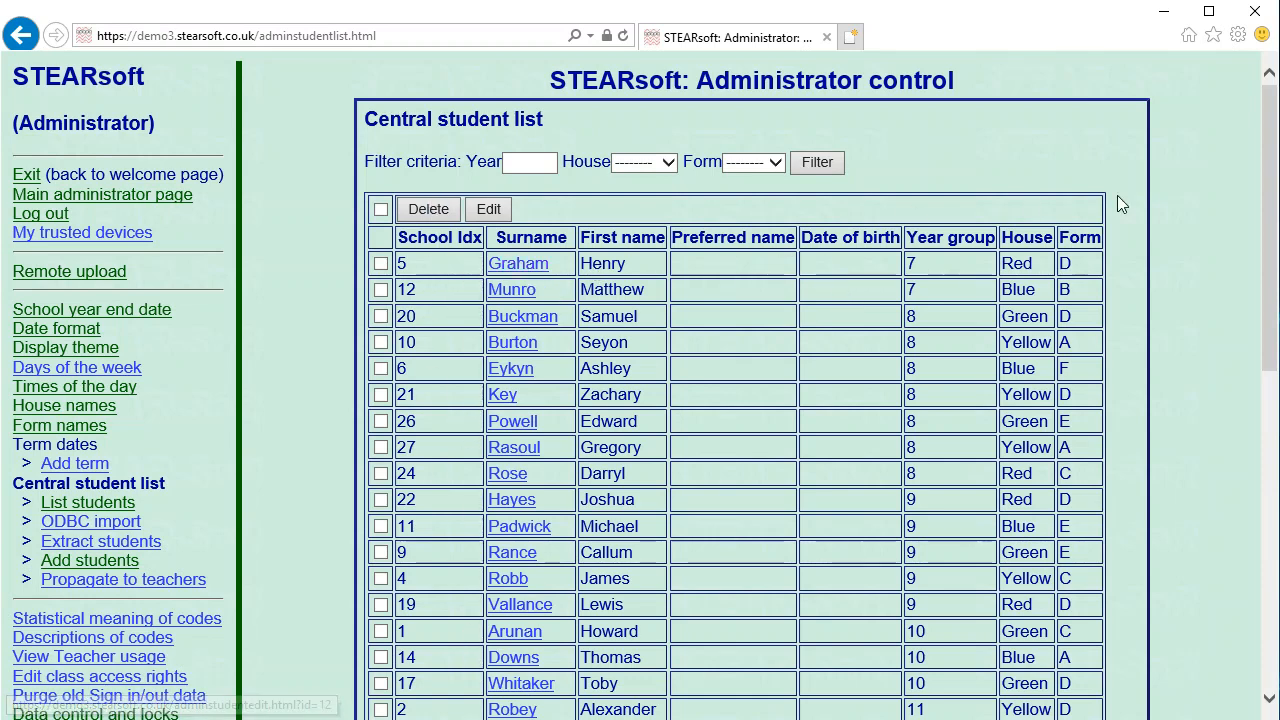
- Leave the central student list and administrator pages for the welcome page, and enter the teacher login area
drag(1270, 188, 1272, 502)
click(820, 698)
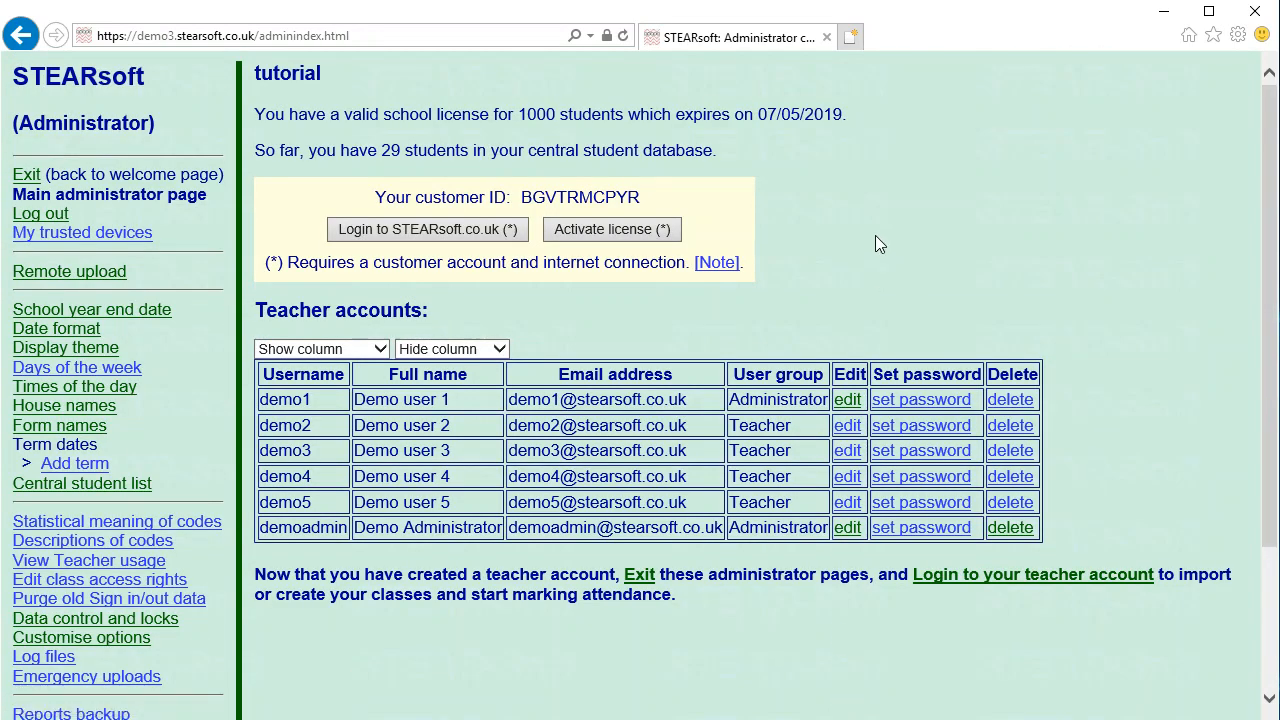
click(26, 173)
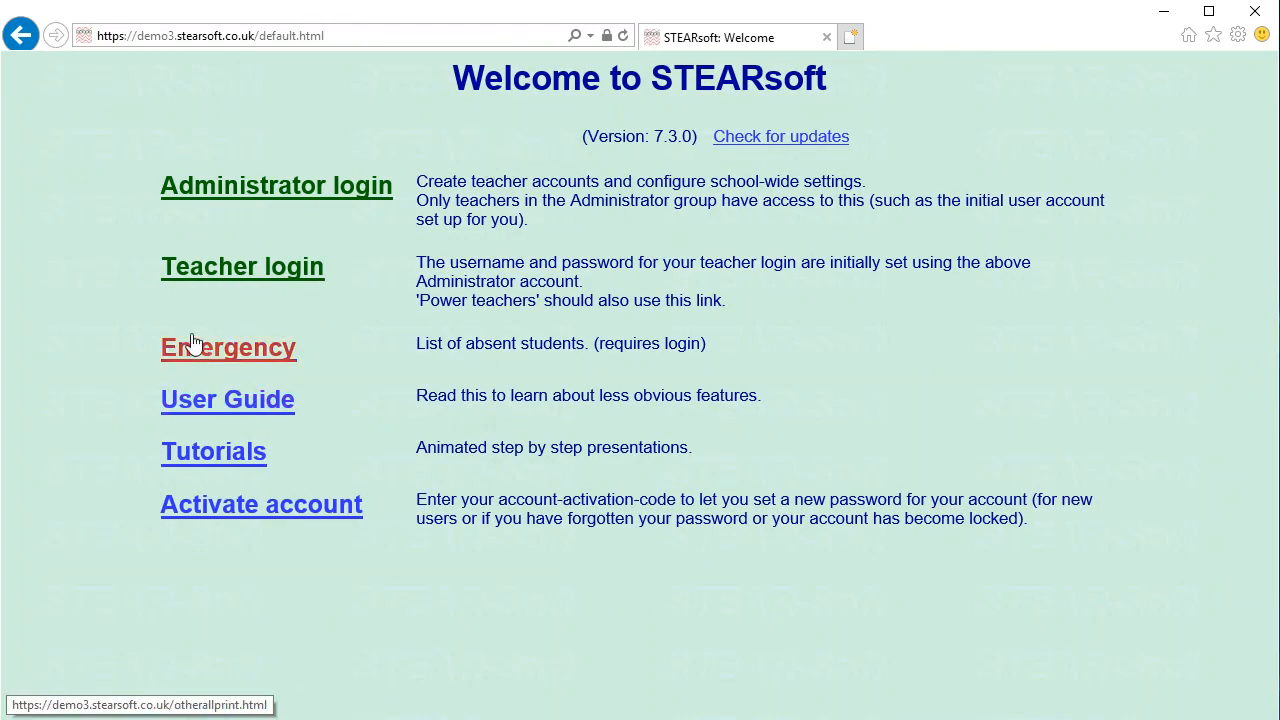
click(309, 276)
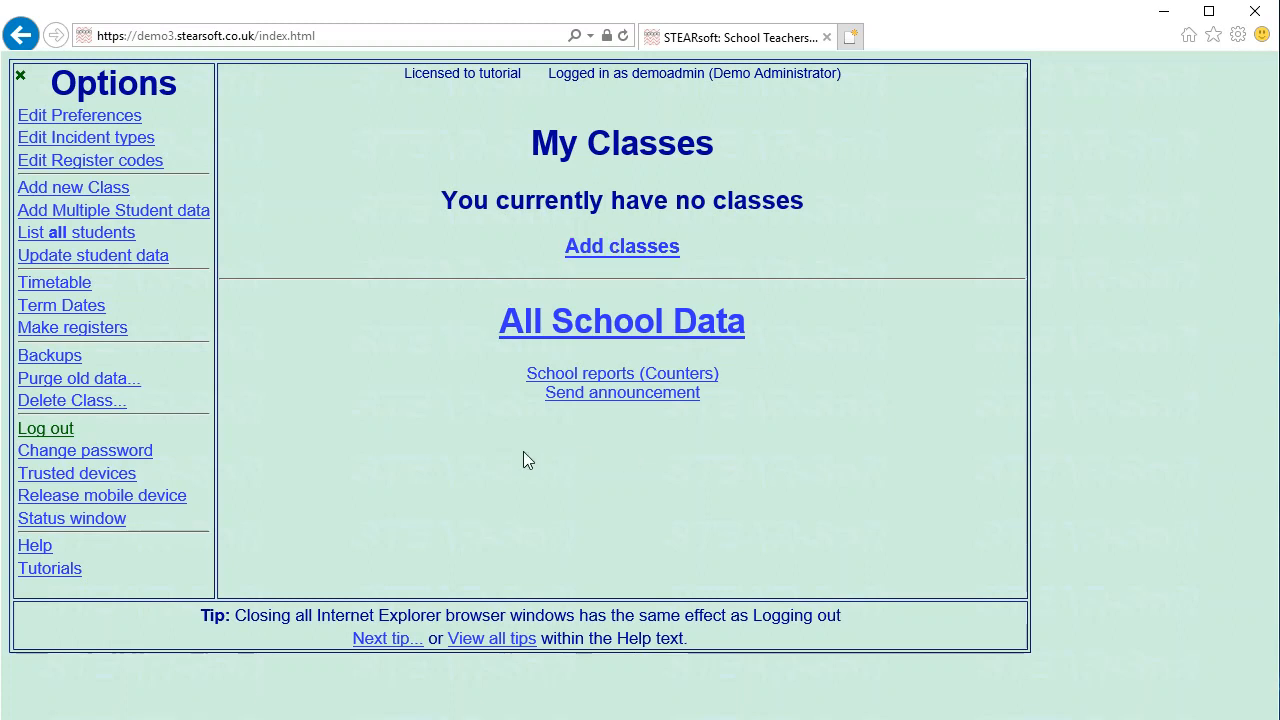
- Open the Central student list from the power teacher options of All School Data, and go to its multiple-student import page
click(597, 244)
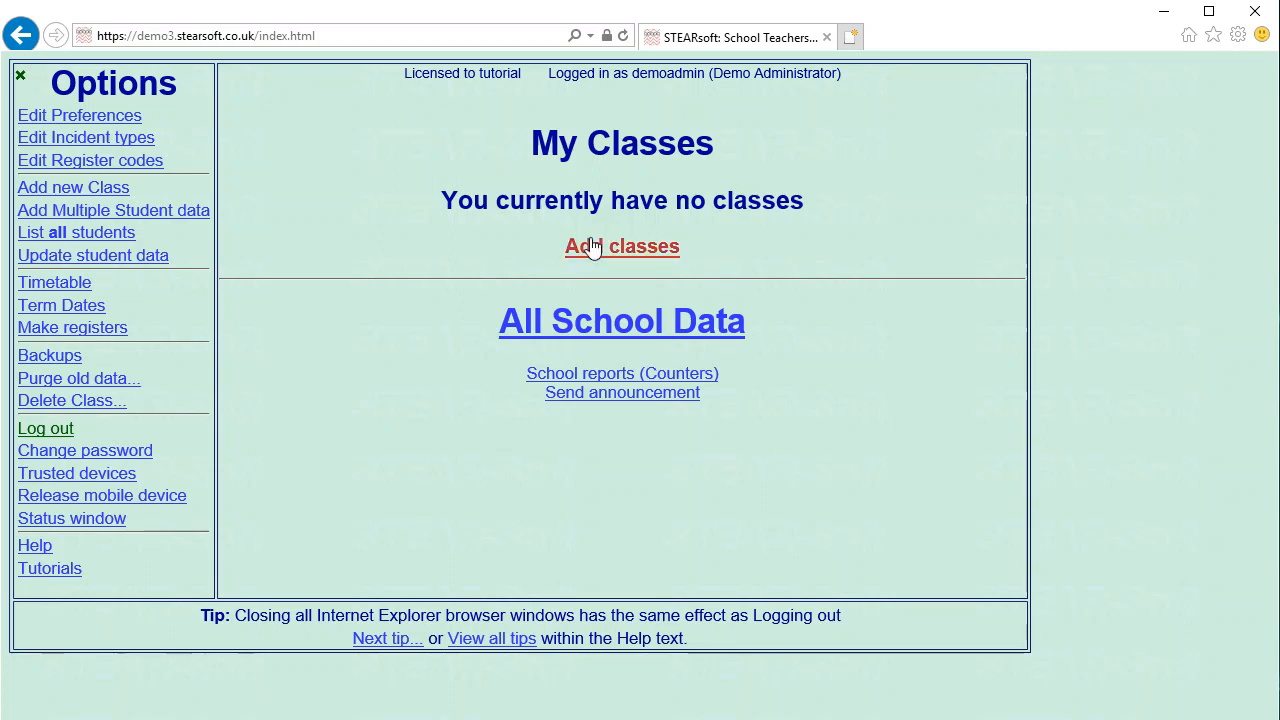
click(549, 323)
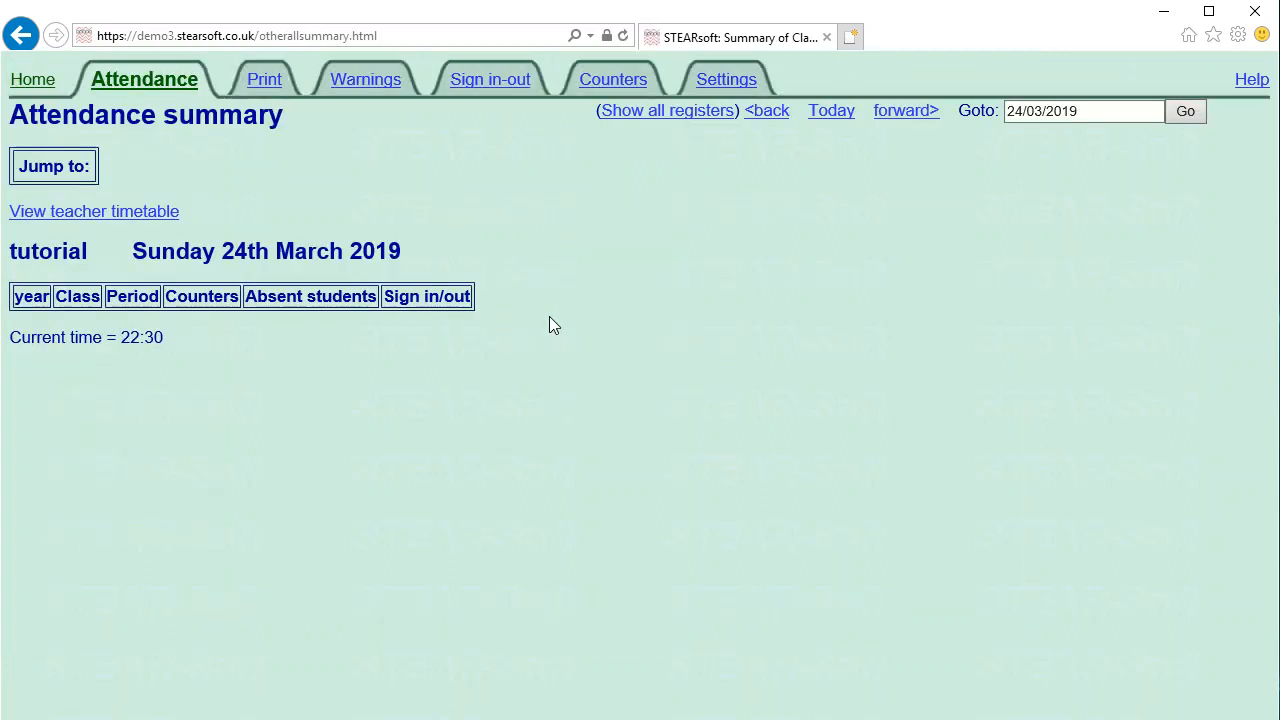
click(726, 86)
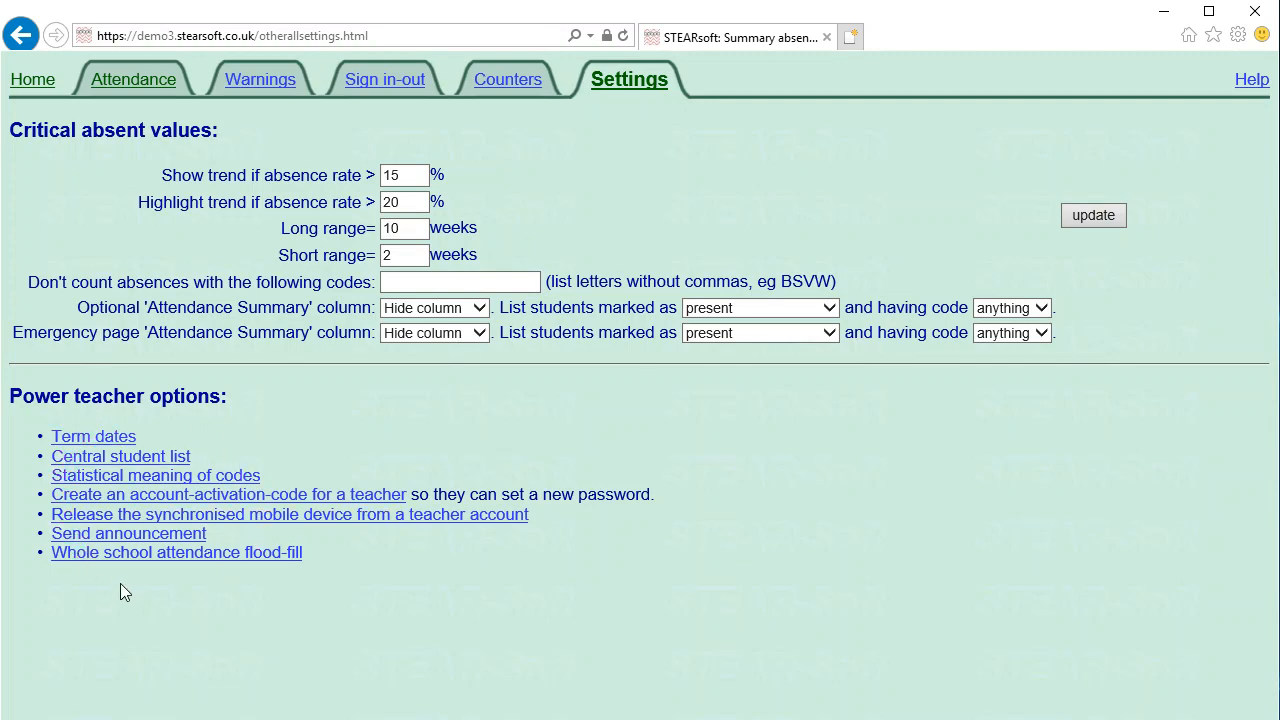
click(119, 458)
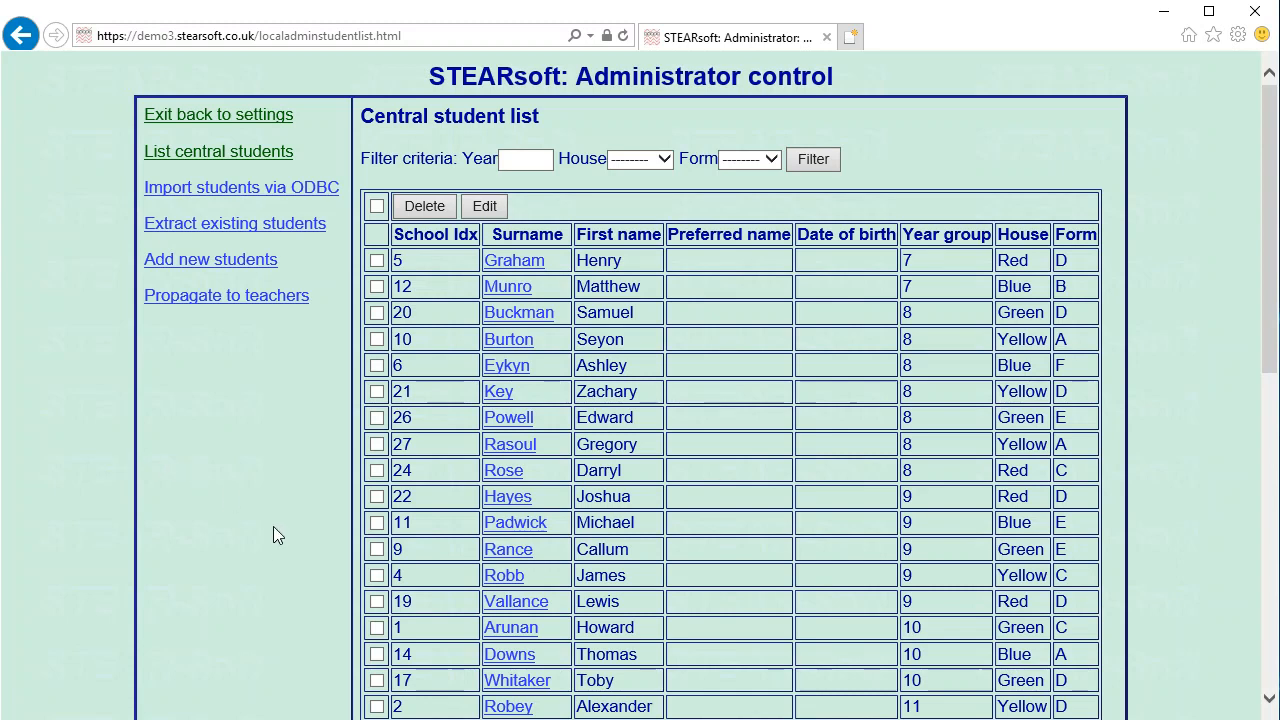
click(197, 264)
click(321, 437)
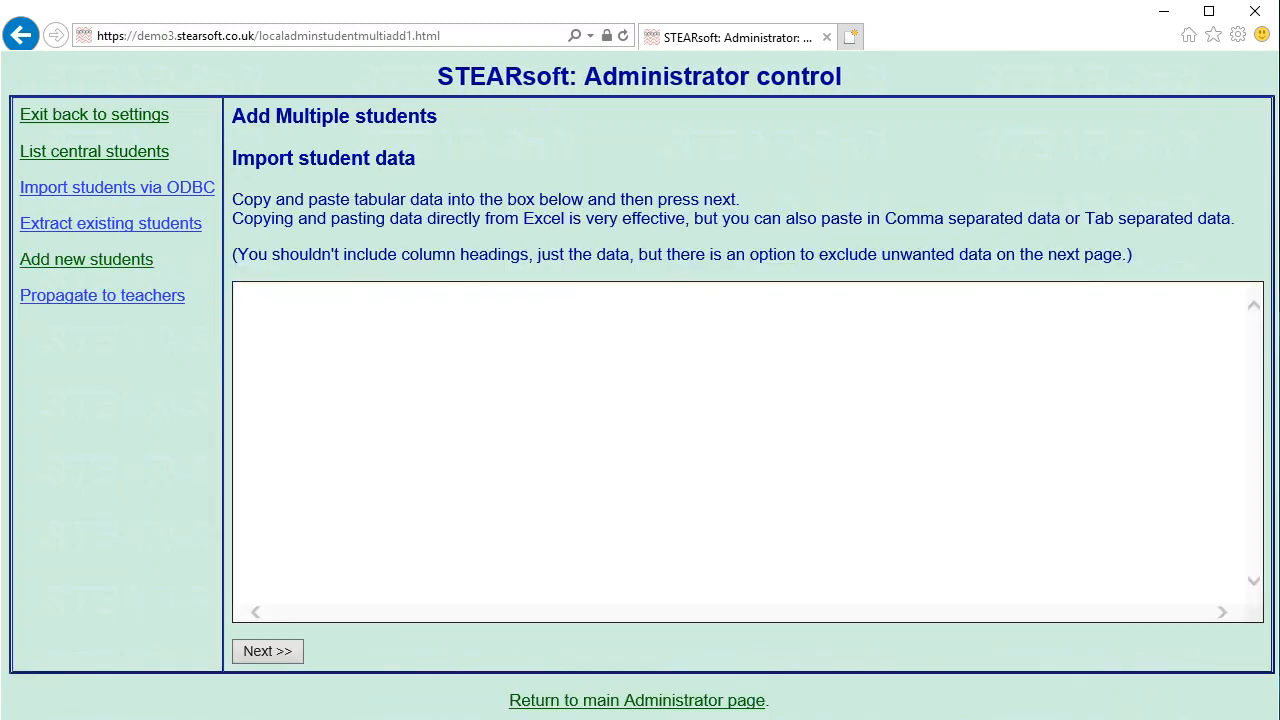
- Copy cells A31:G433 from stearsoft-demo-names.xls in Excel, paste them into the browser's student import box, and continue to step 2
key(alt+Tab)
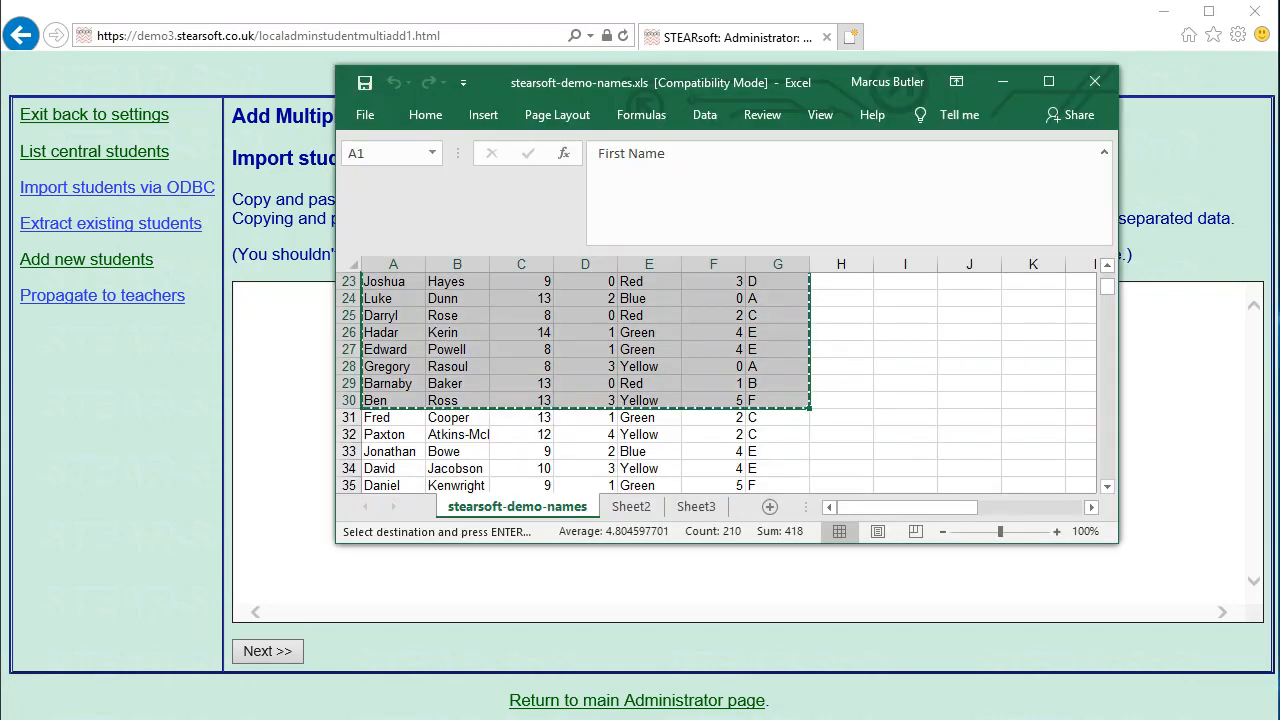
drag(371, 428, 771, 380)
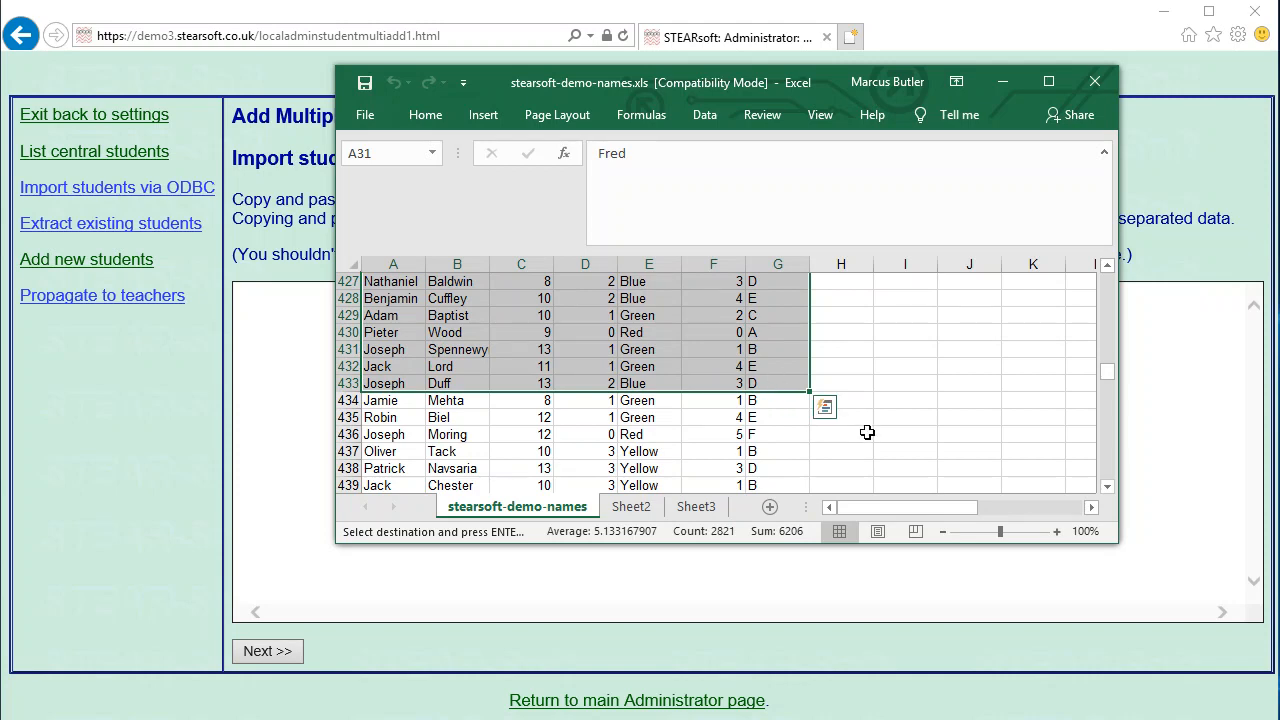
click(279, 347)
key(ctrl+v)
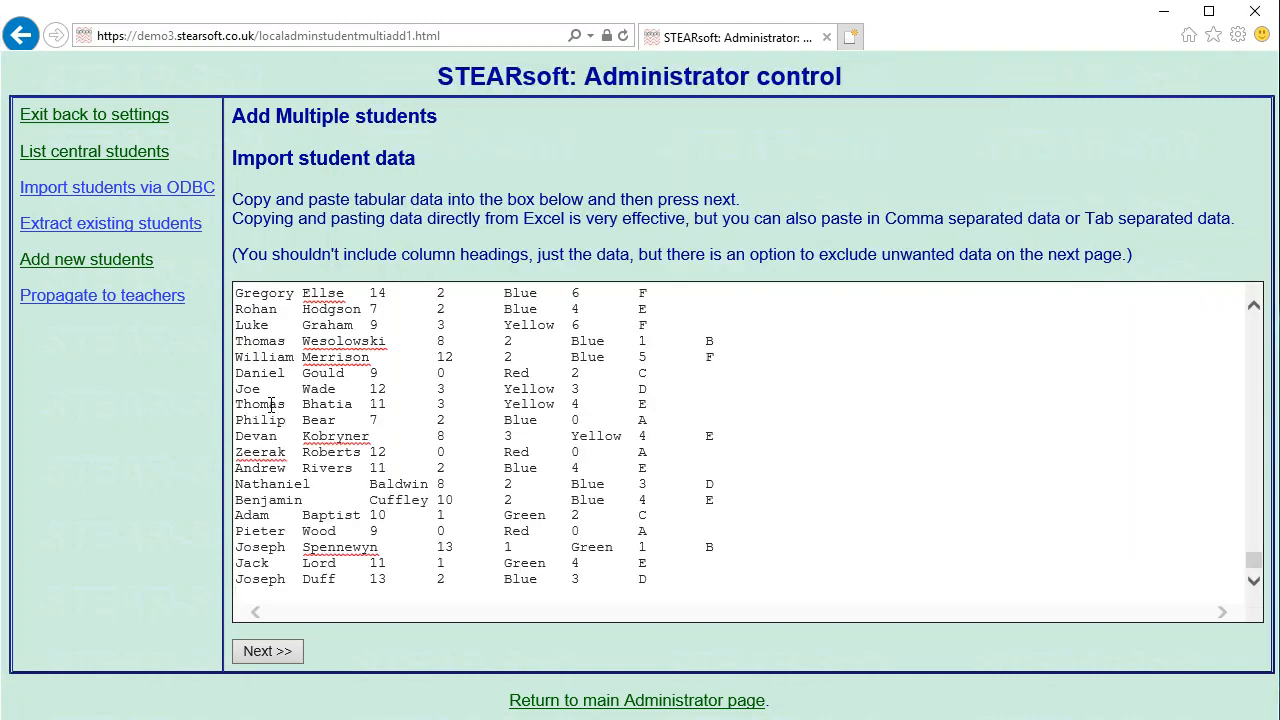
click(284, 650)
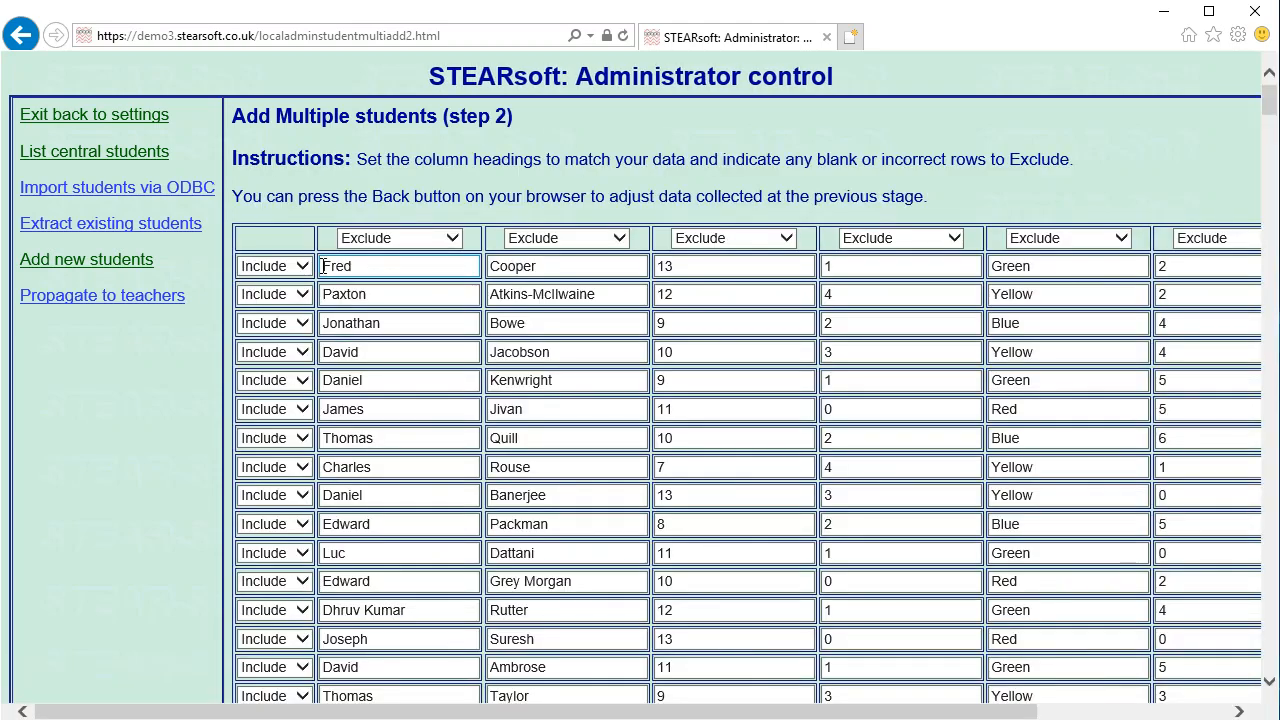
- Set the first two column headings of the newly pasted data to First Name and Surname, keeping the first row included
click(300, 266)
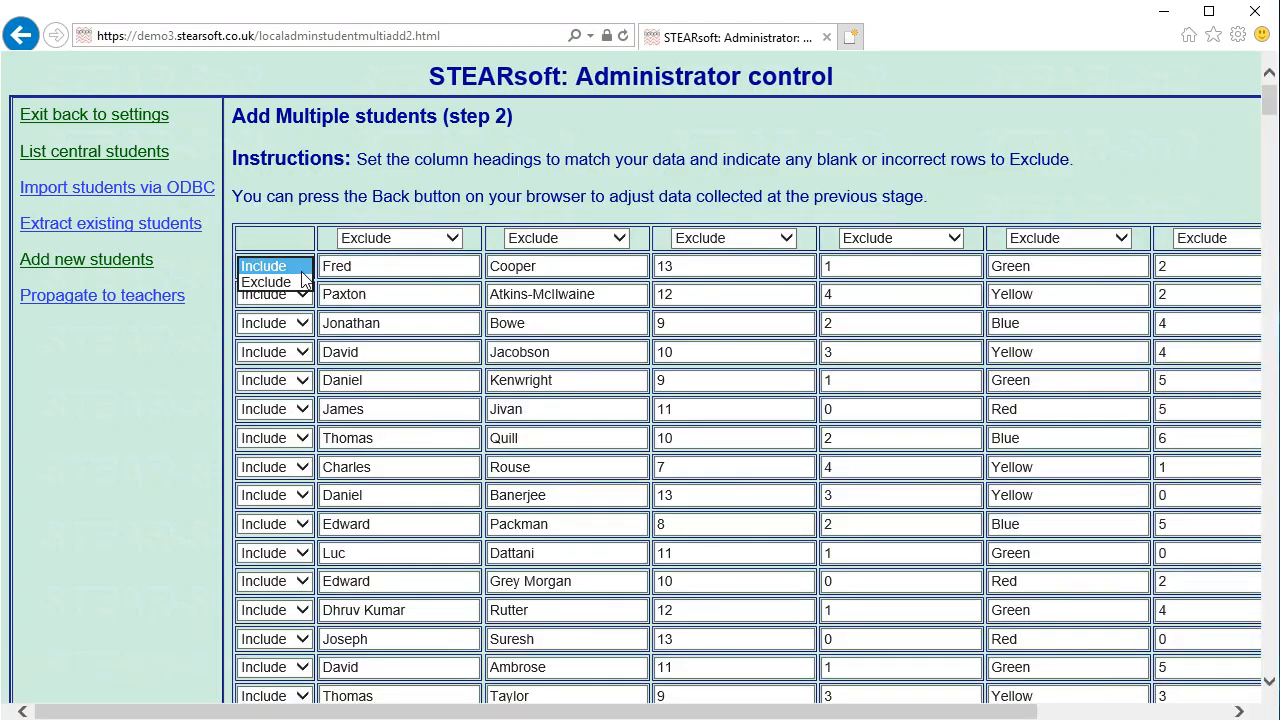
click(403, 265)
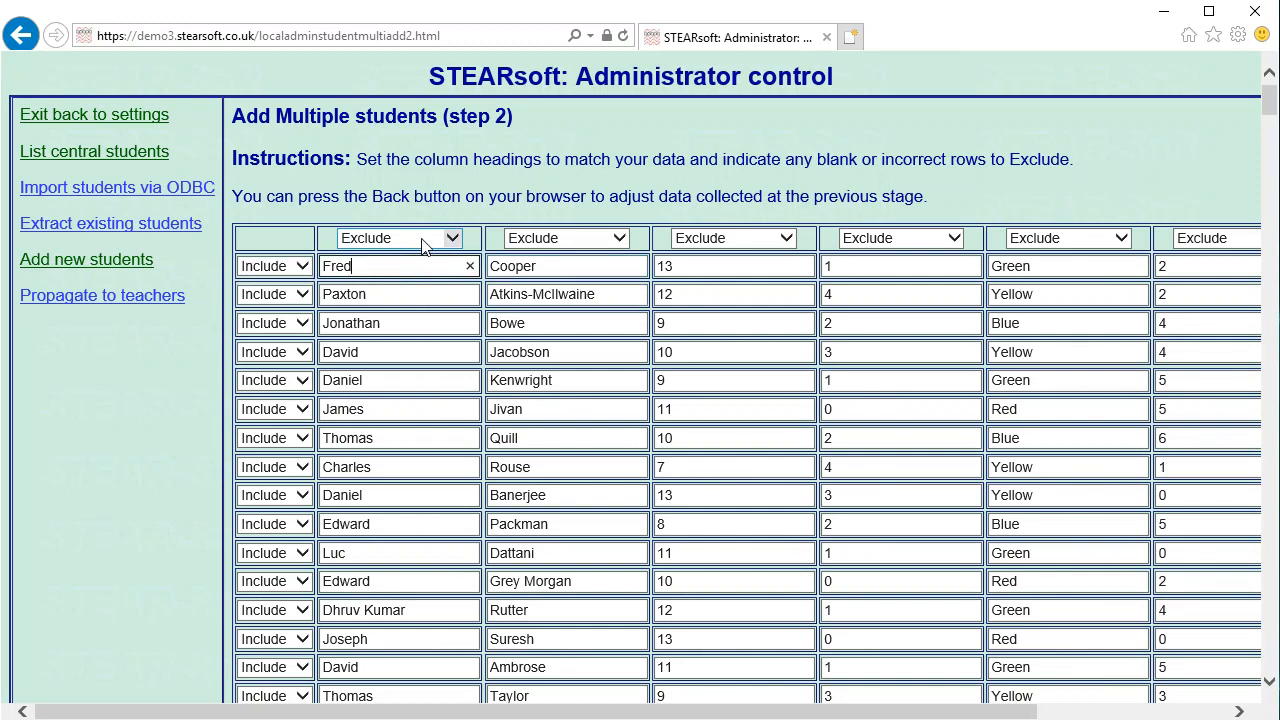
click(422, 246)
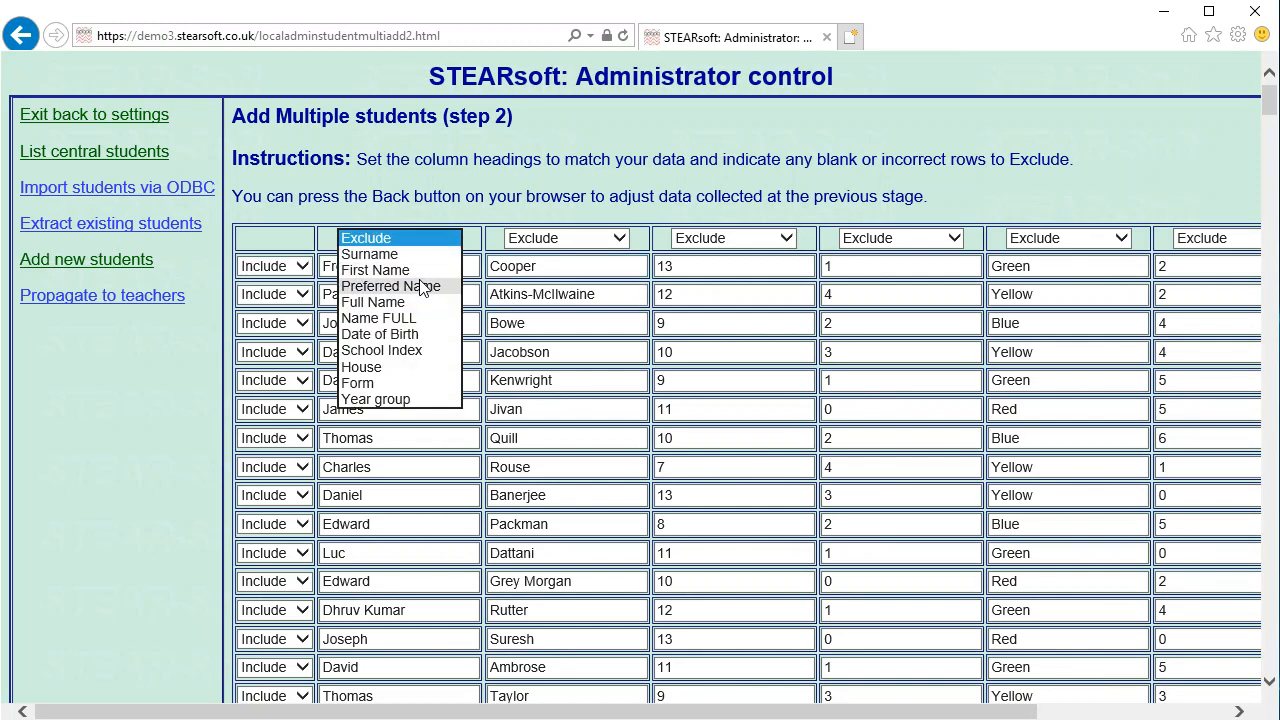
click(414, 268)
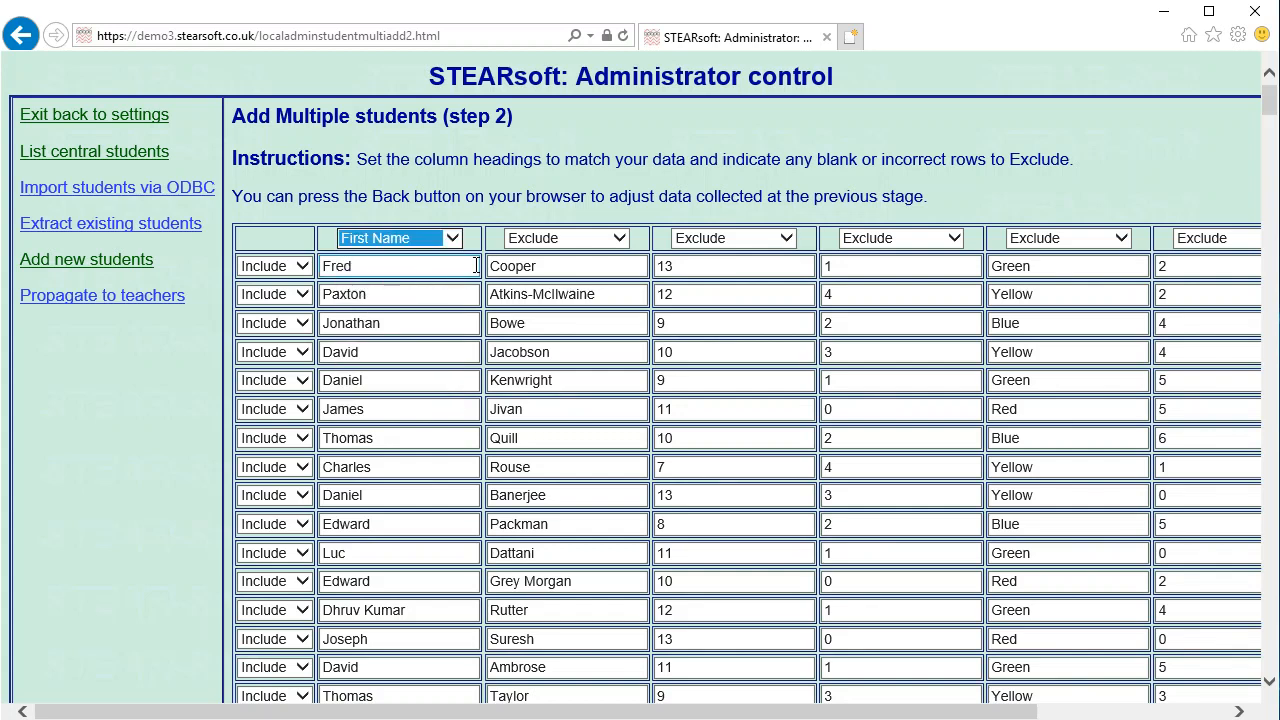
click(583, 243)
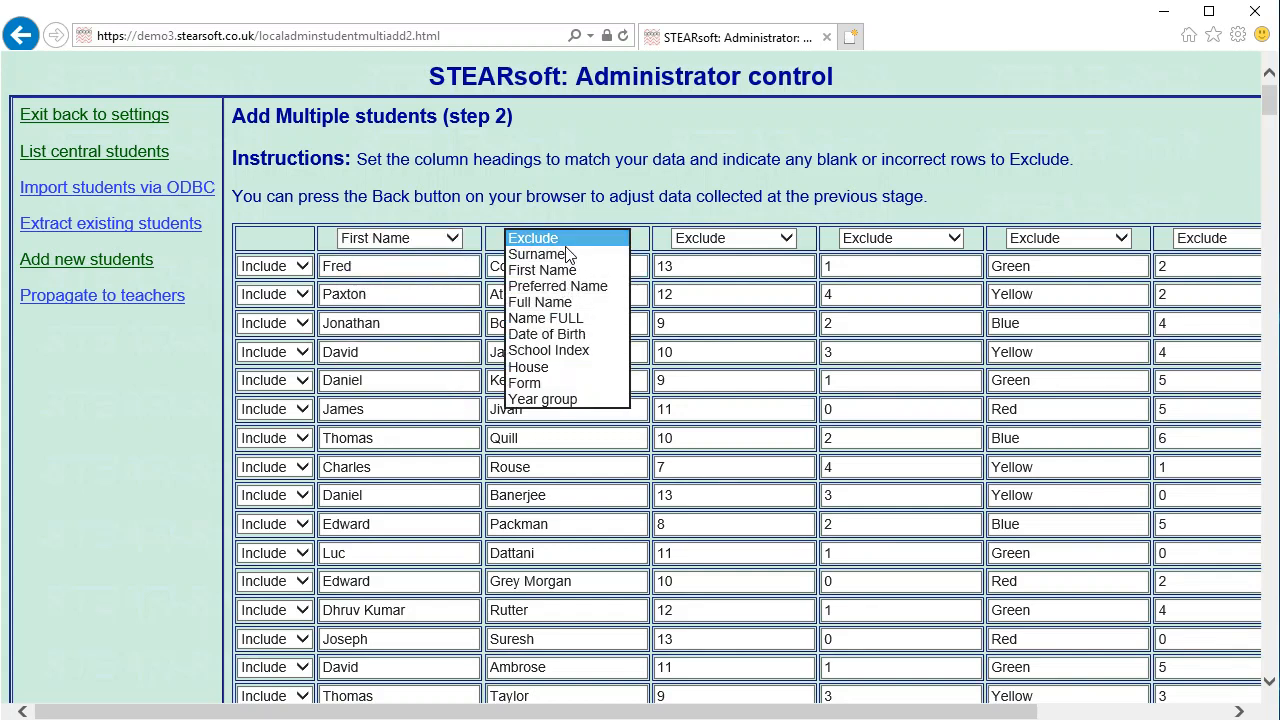
click(571, 254)
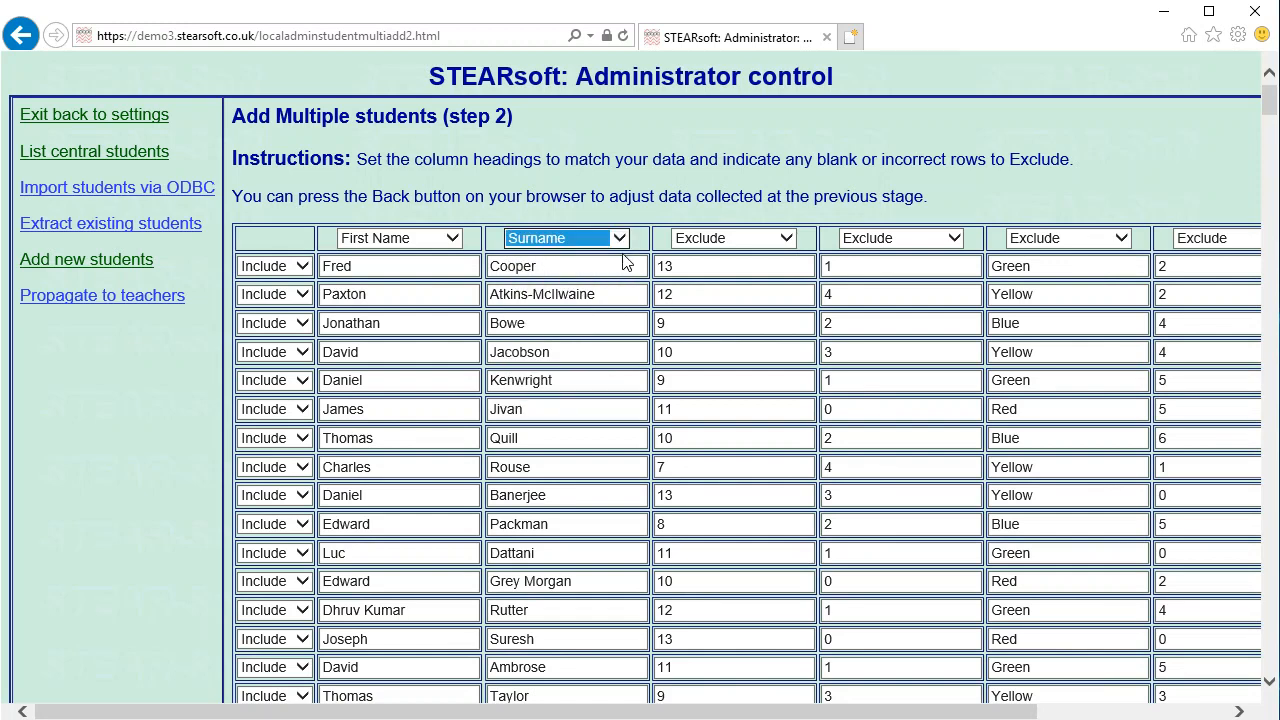
- Set the third, fifth and seventh column headings to Year group, House and Form, and continue to step 3 of the import
click(767, 243)
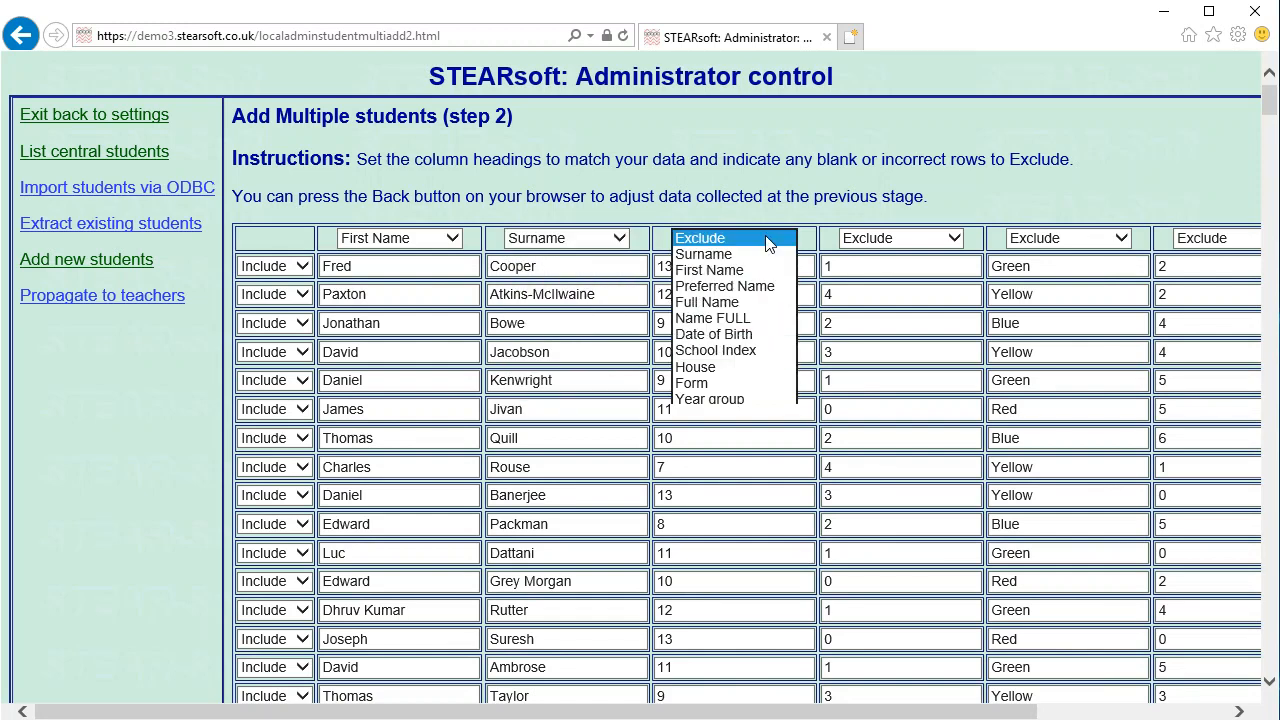
click(757, 404)
click(1040, 244)
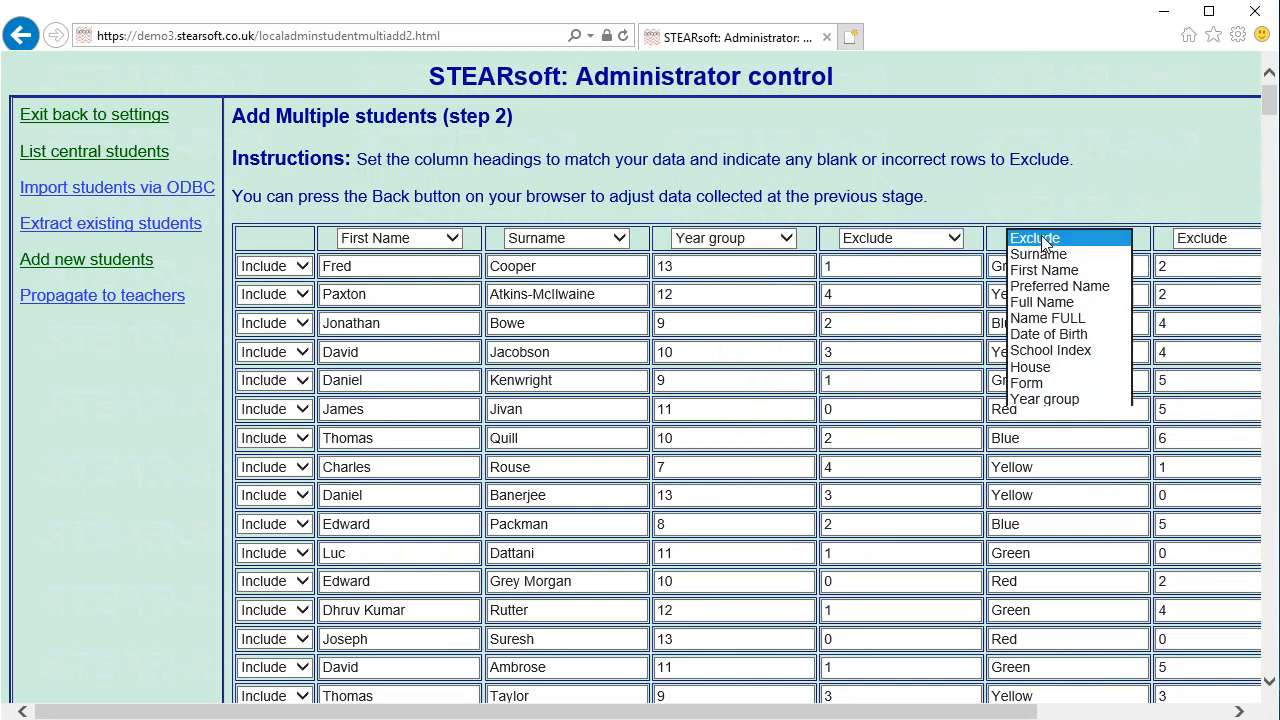
click(1066, 370)
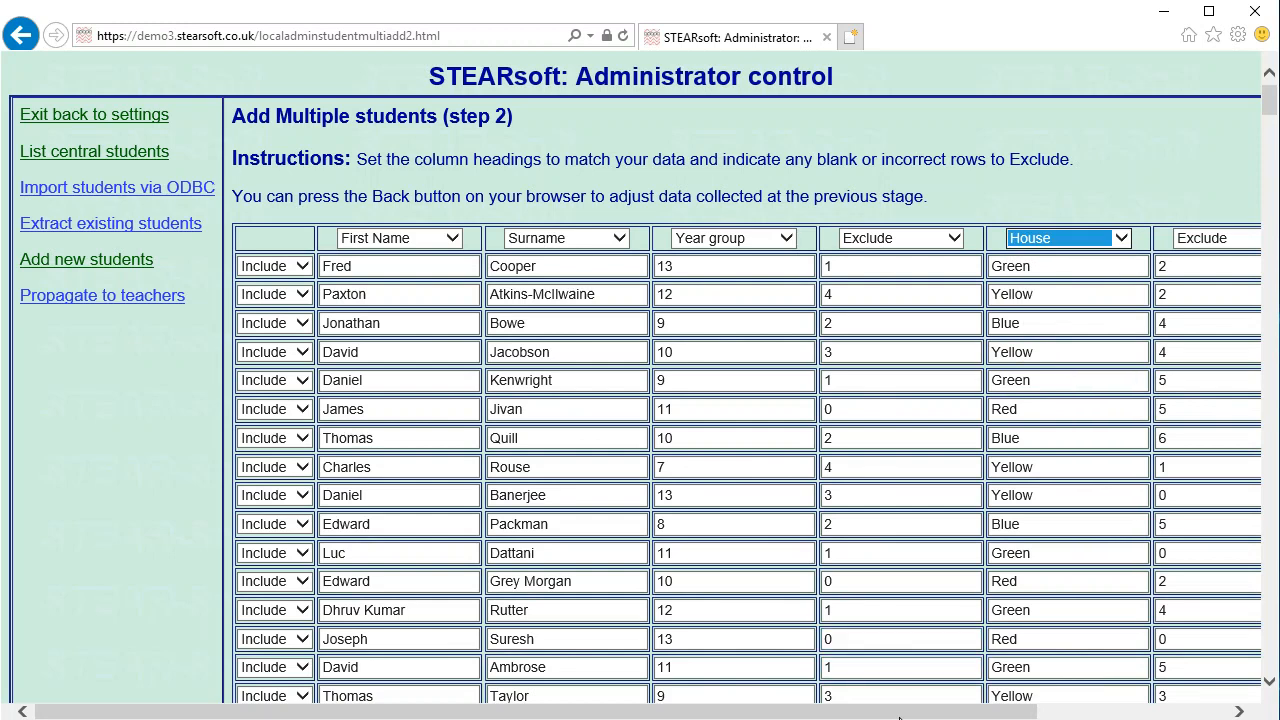
drag(899, 711, 1089, 711)
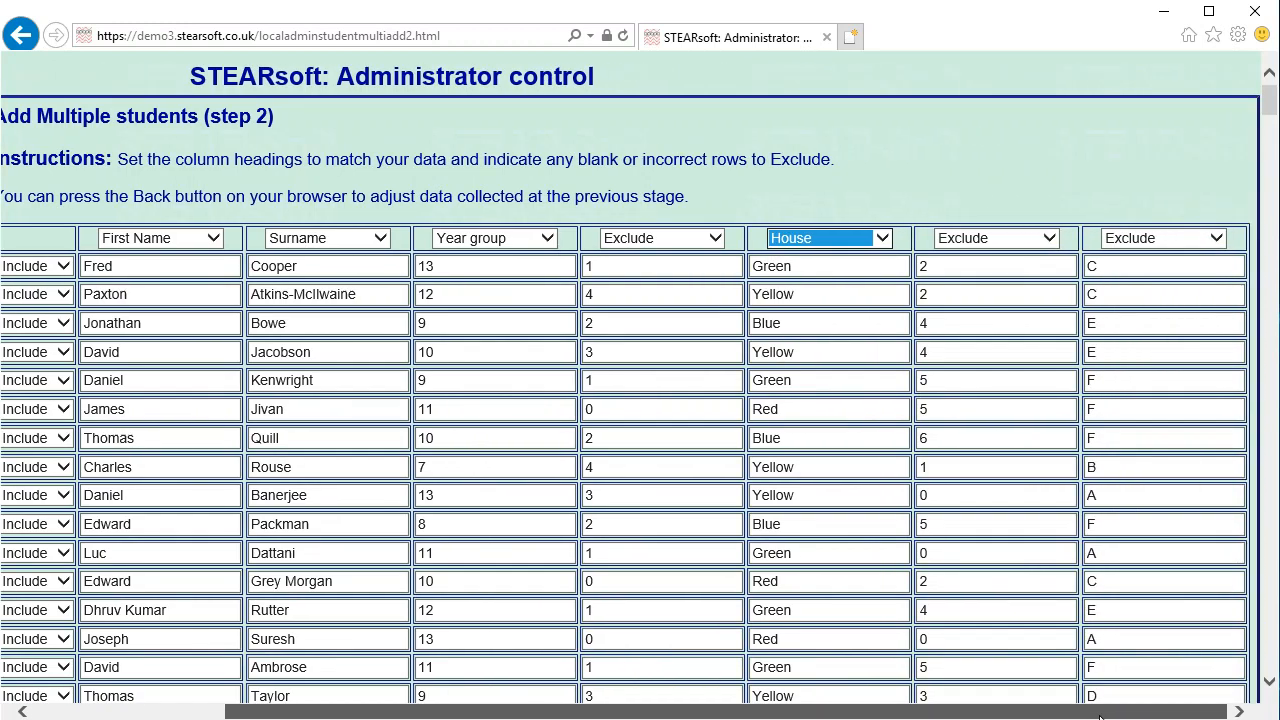
click(1163, 241)
click(1168, 385)
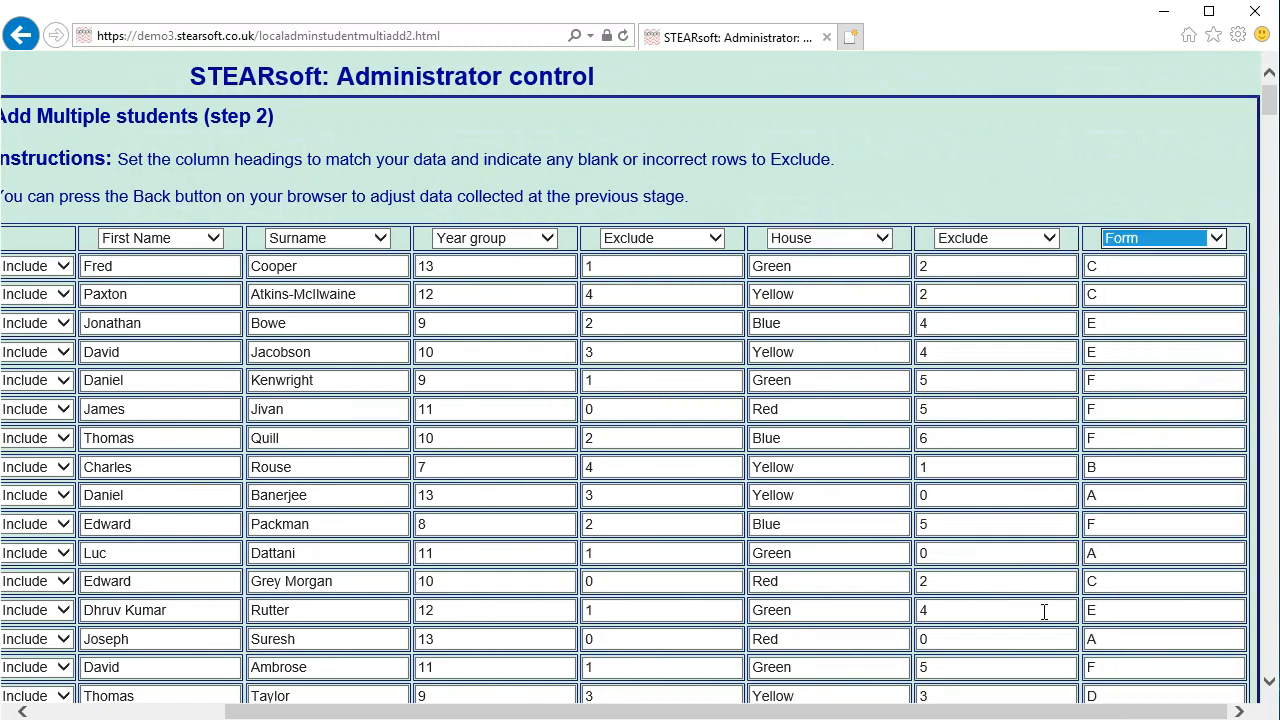
drag(1010, 711, 822, 711)
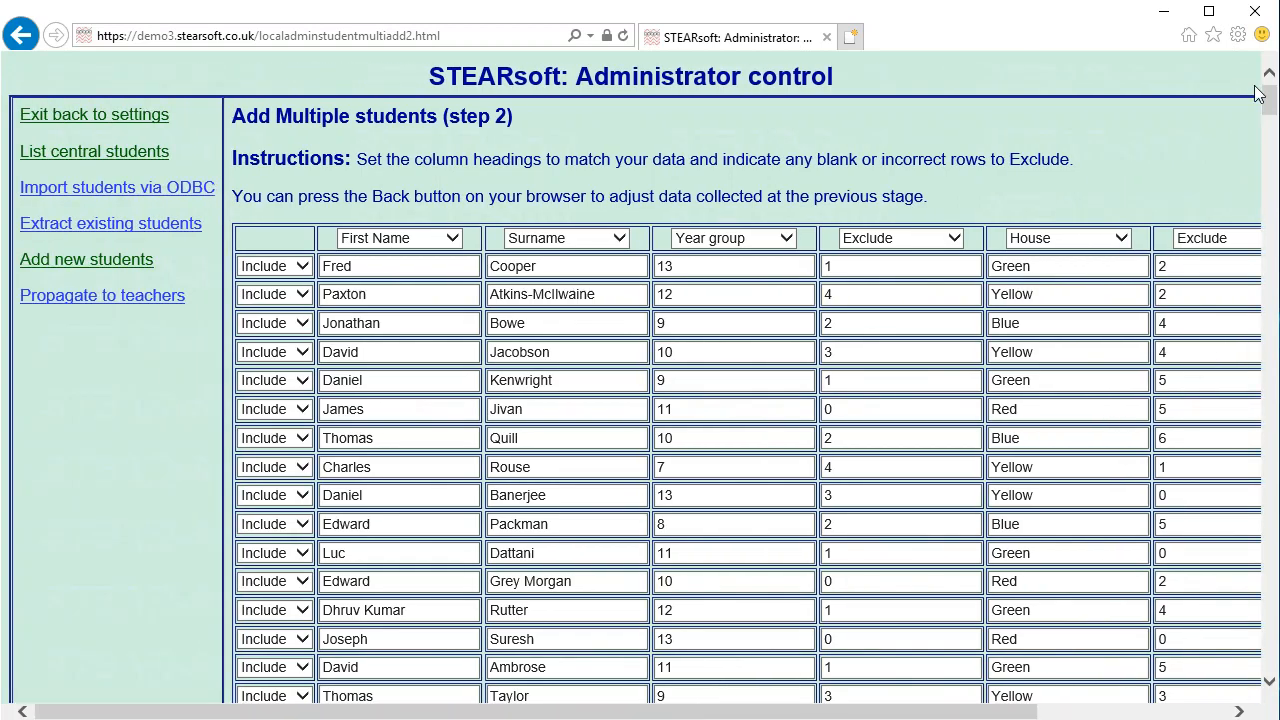
drag(1268, 115, 1268, 652)
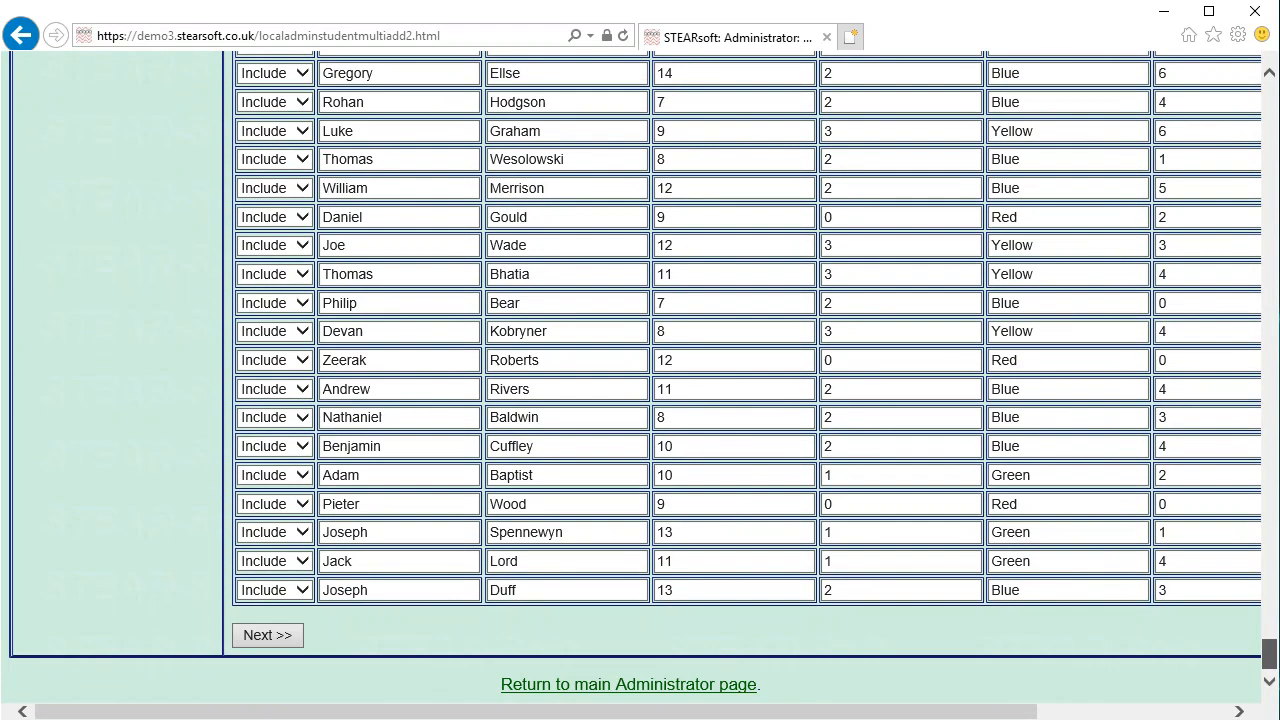
click(285, 633)
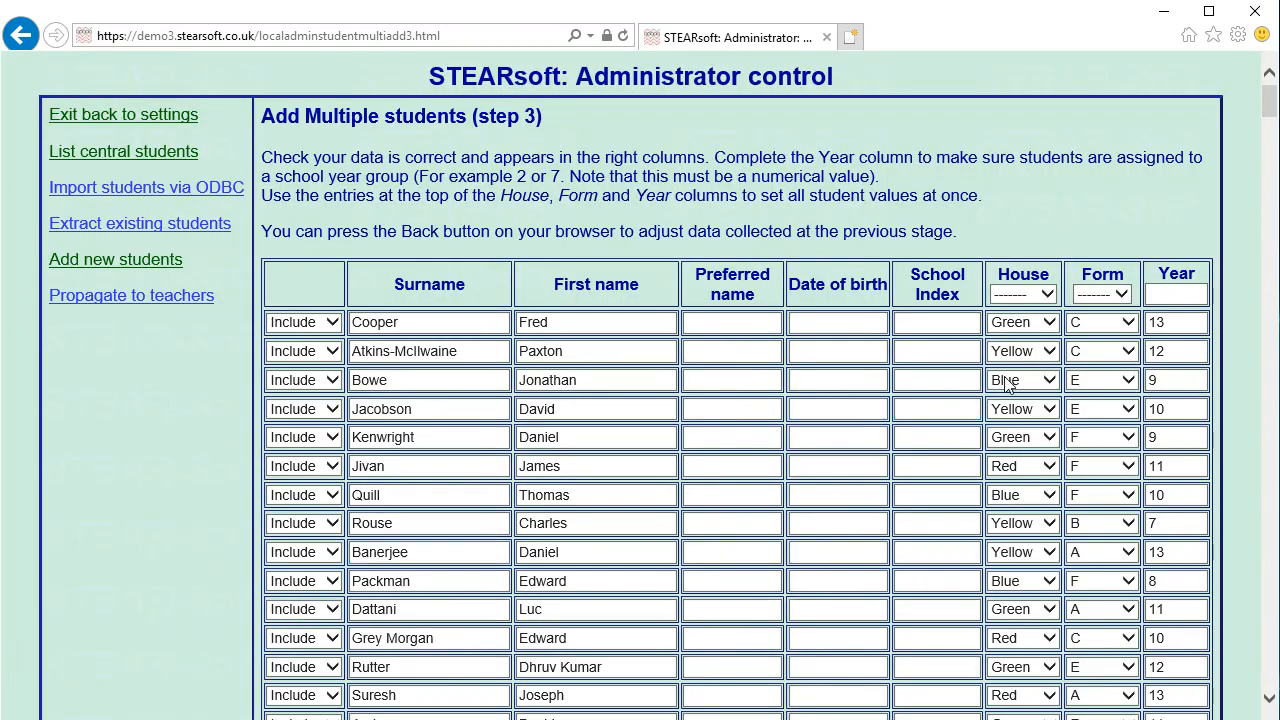
- Accept the student data in step 3, finish the import with every student created as a new record, and review the central student list
drag(1272, 108, 1270, 668)
click(284, 652)
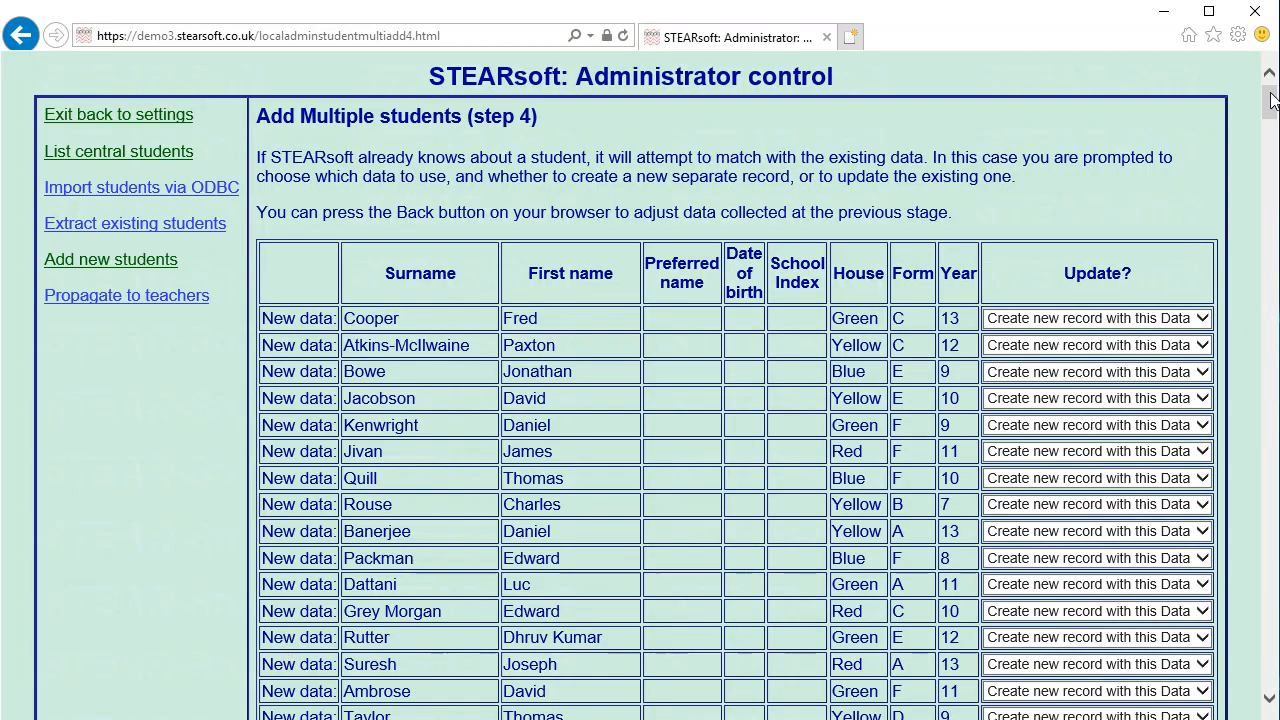
drag(1270, 100, 1268, 666)
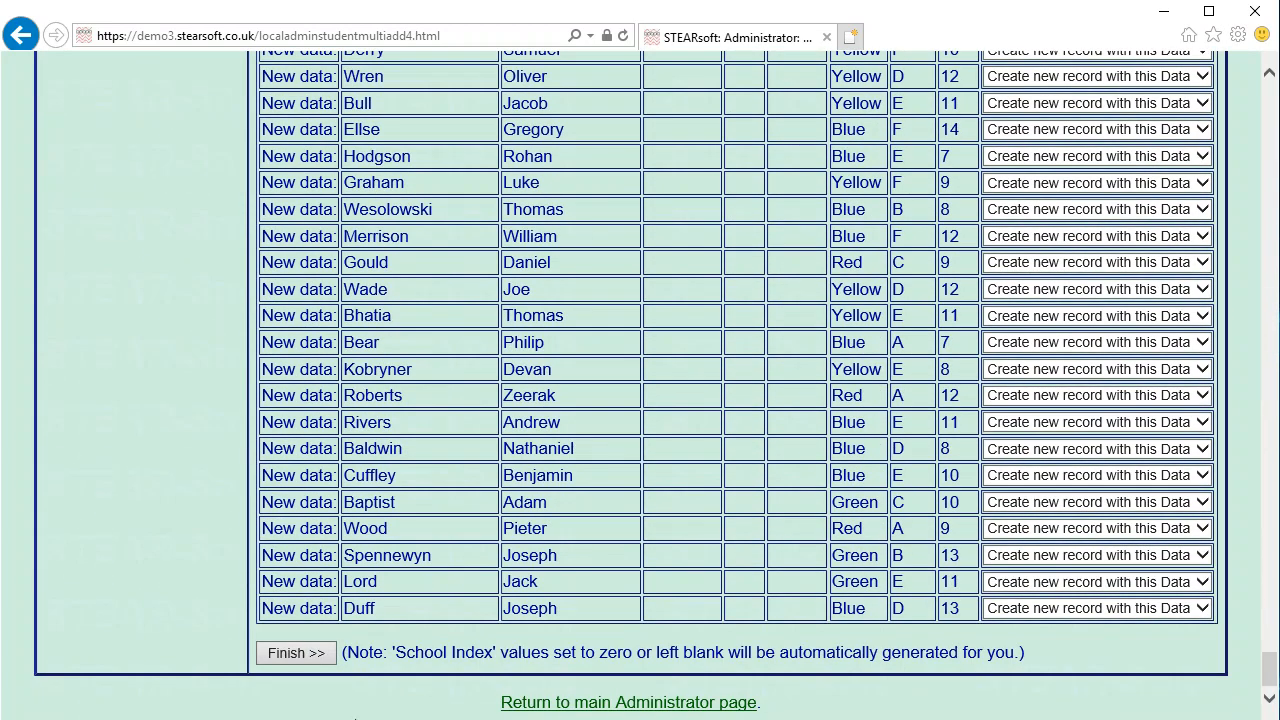
click(306, 652)
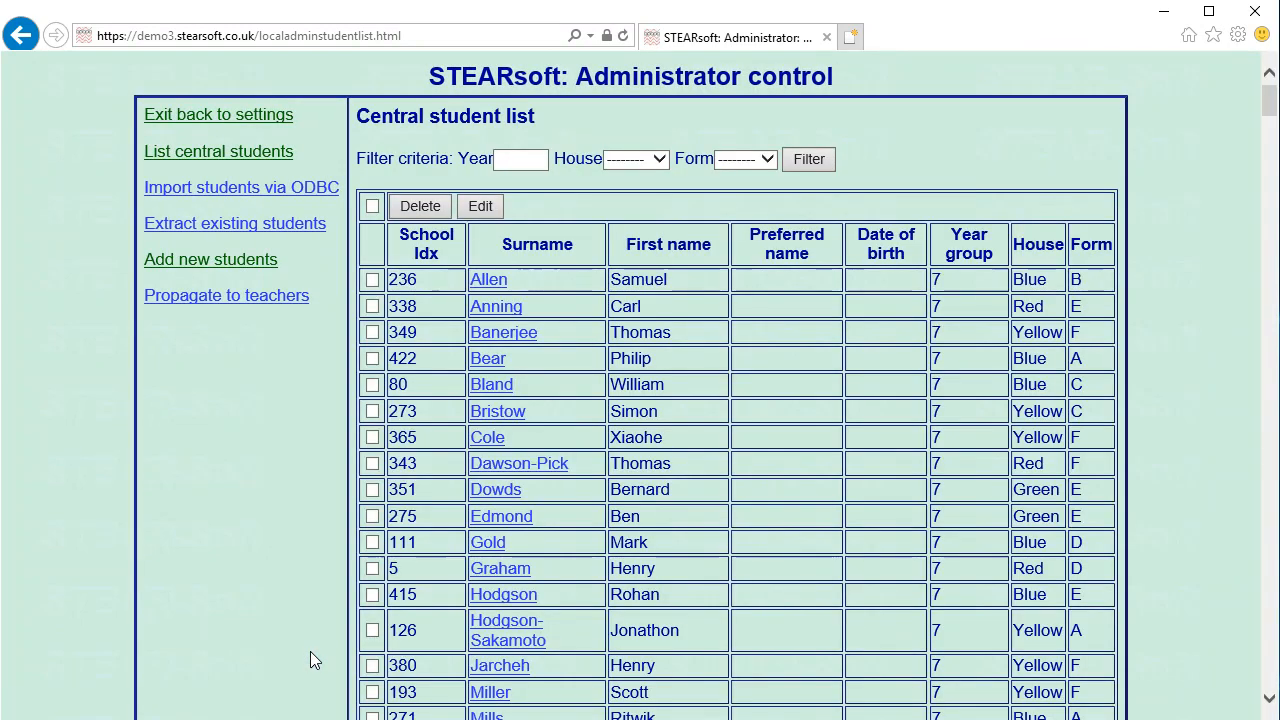
scroll(700, 329, down, 5)
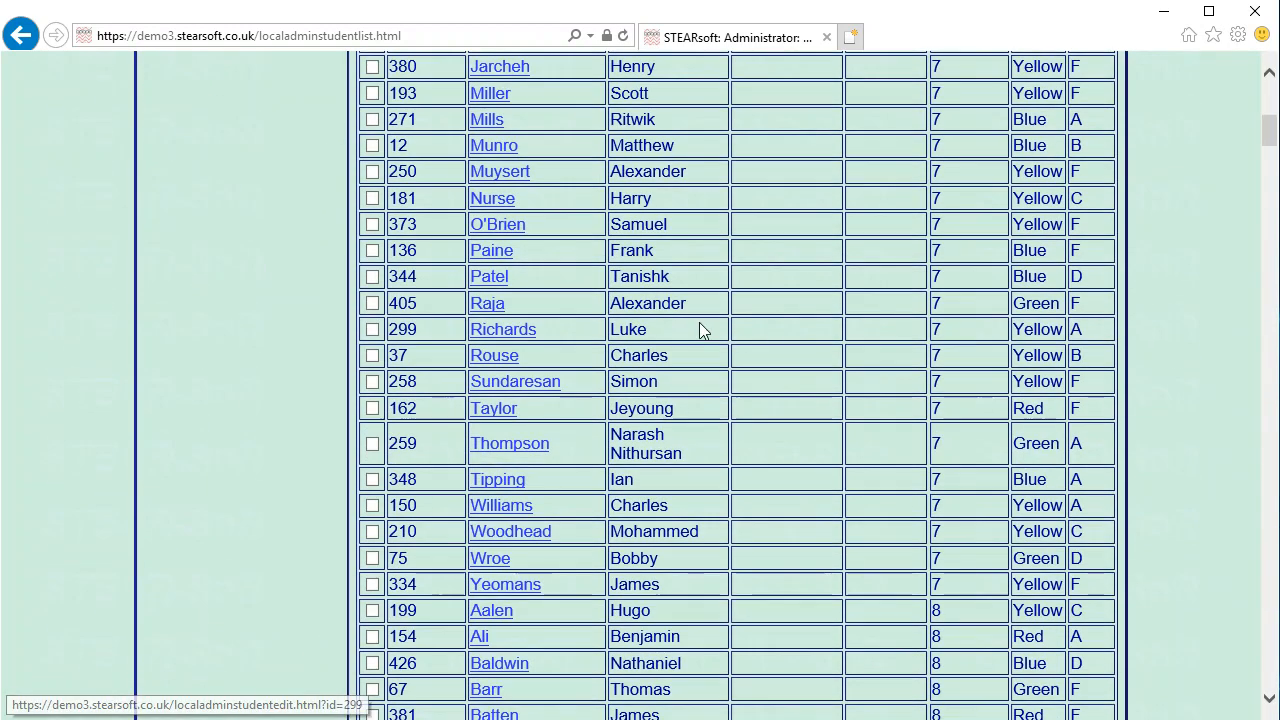
drag(1271, 129, 1268, 100)
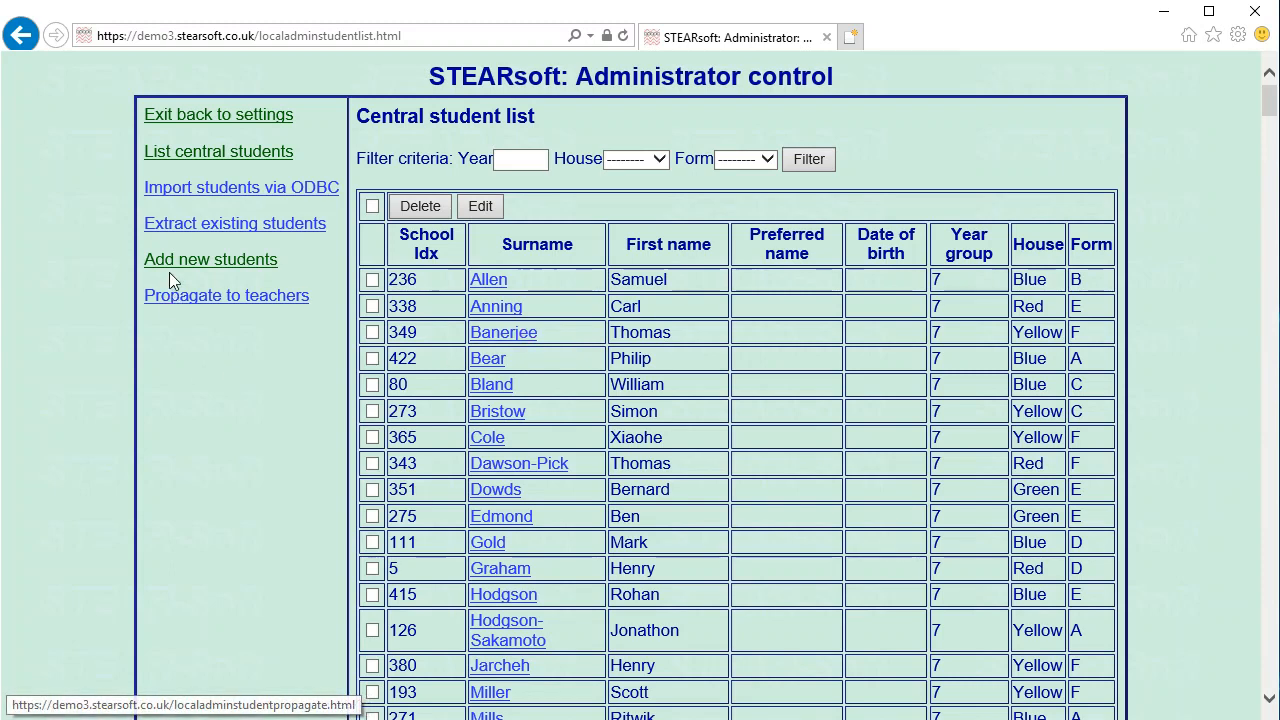
- Exit the central student list, return through the teacher home page to the welcome page, and open the administrator pages
click(209, 116)
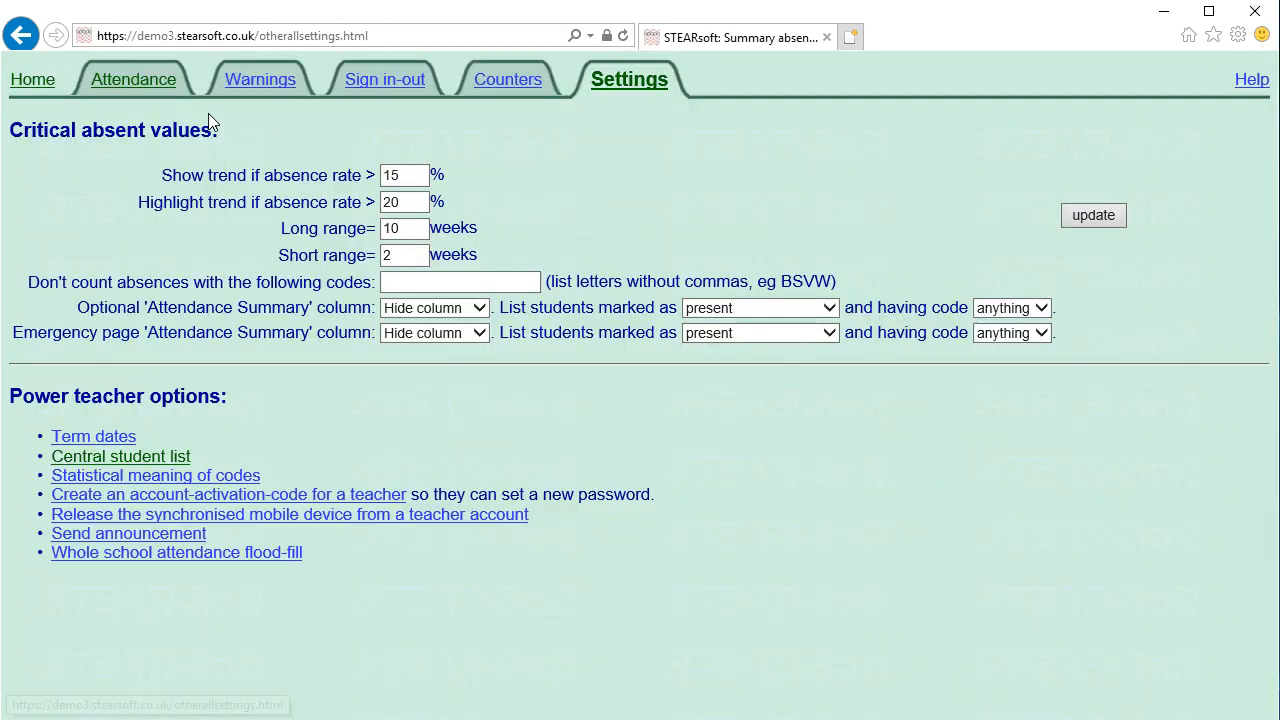
click(44, 86)
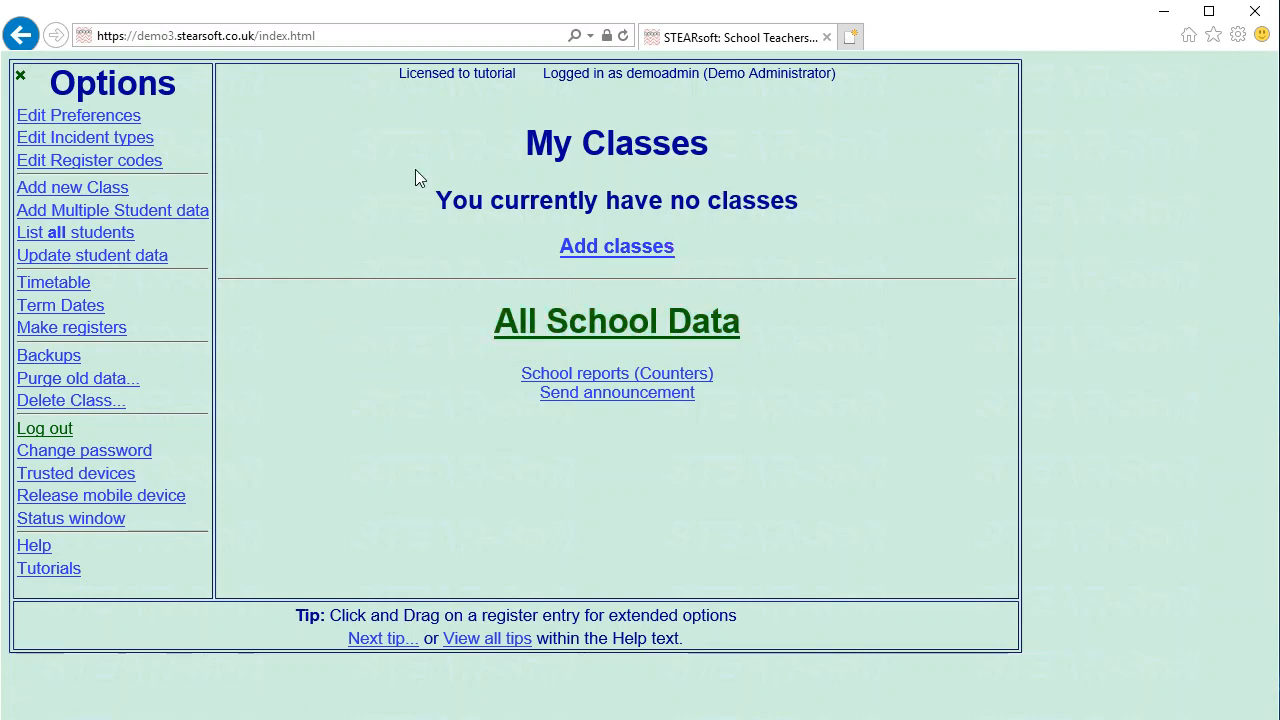
click(21, 79)
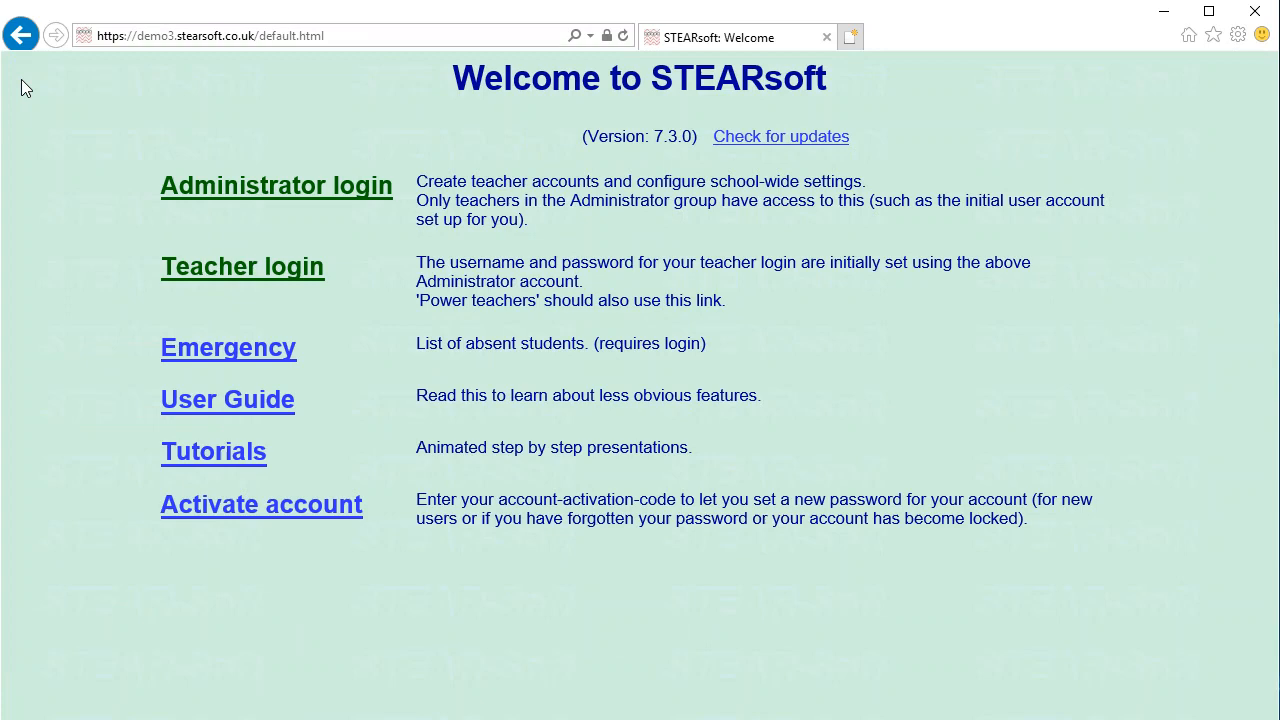
click(292, 193)
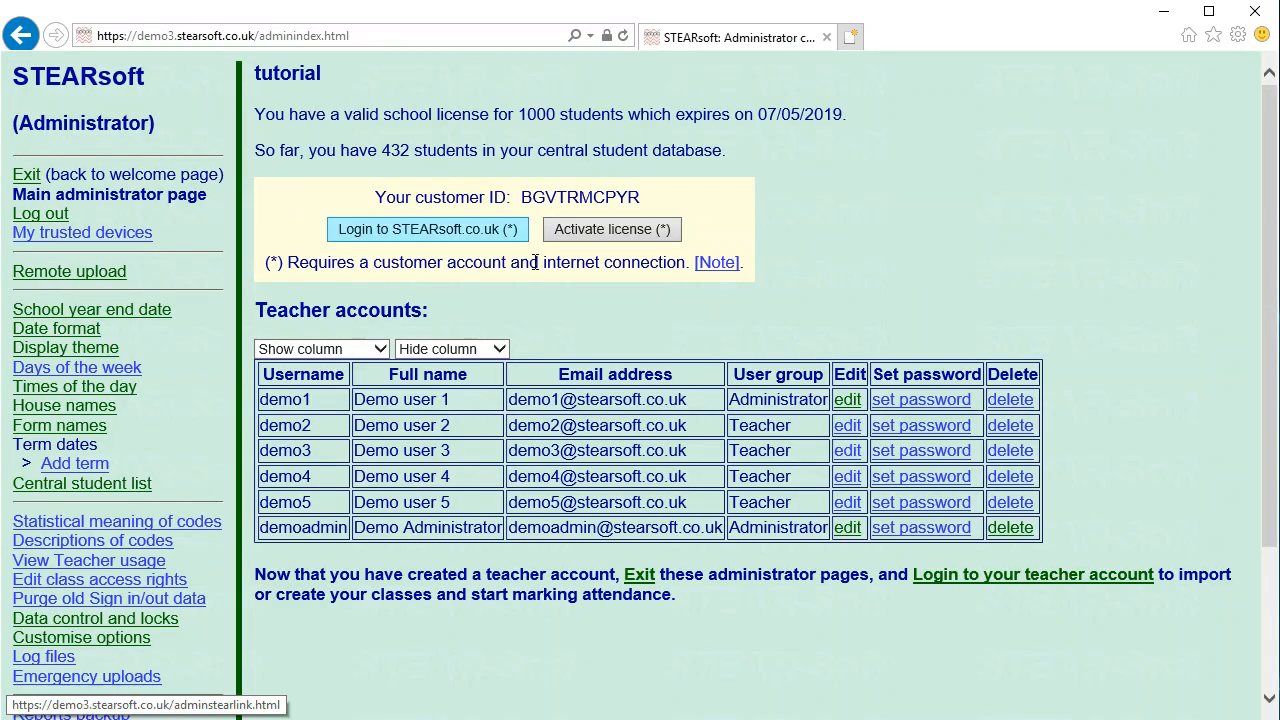